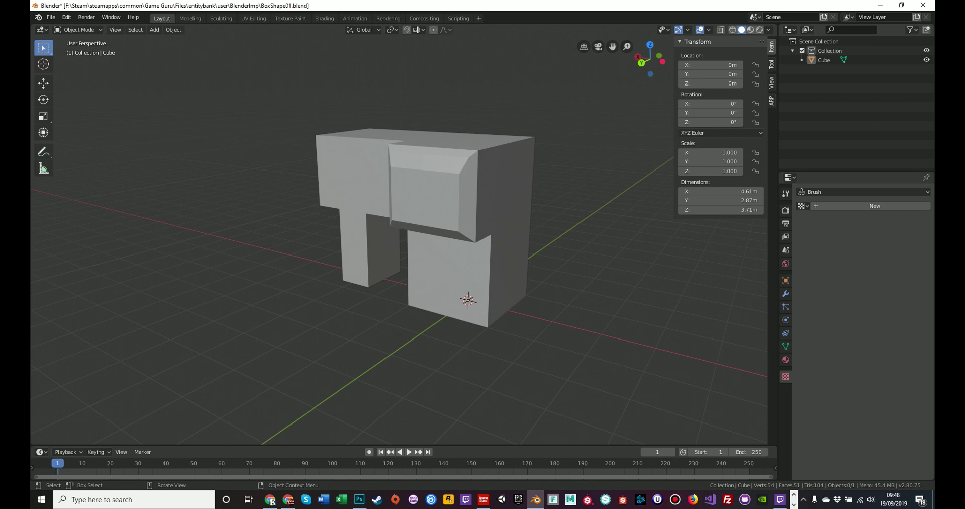
Step: Orbit the viewport and select the BoxShape01 cube model
{"action": "middle_click_drag", "start_coordinate": [402, 251], "coordinate": [453, 241]}
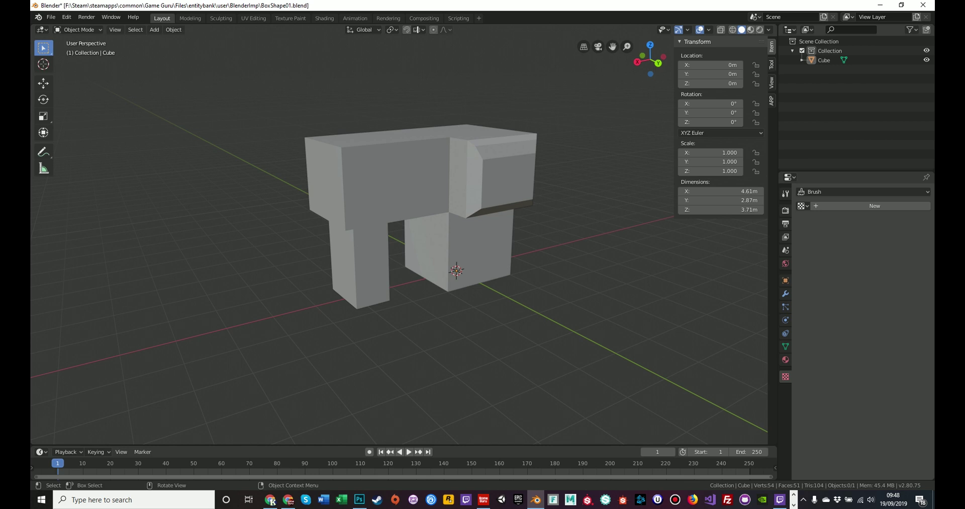
{"action": "key", "text": "a"}
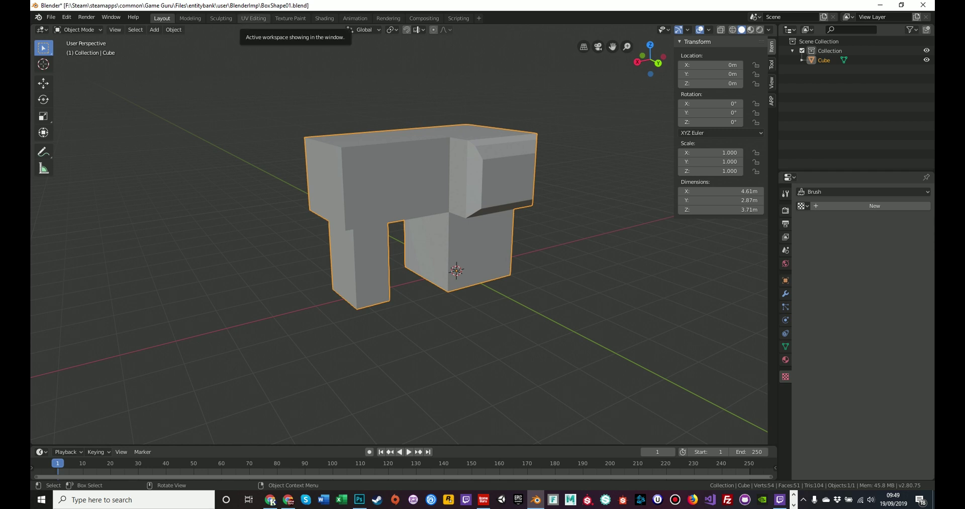
Step: In the UV Editing workspace, select all of the cube's faces in face select mode
{"action": "left_click", "coordinate": [253, 18]}
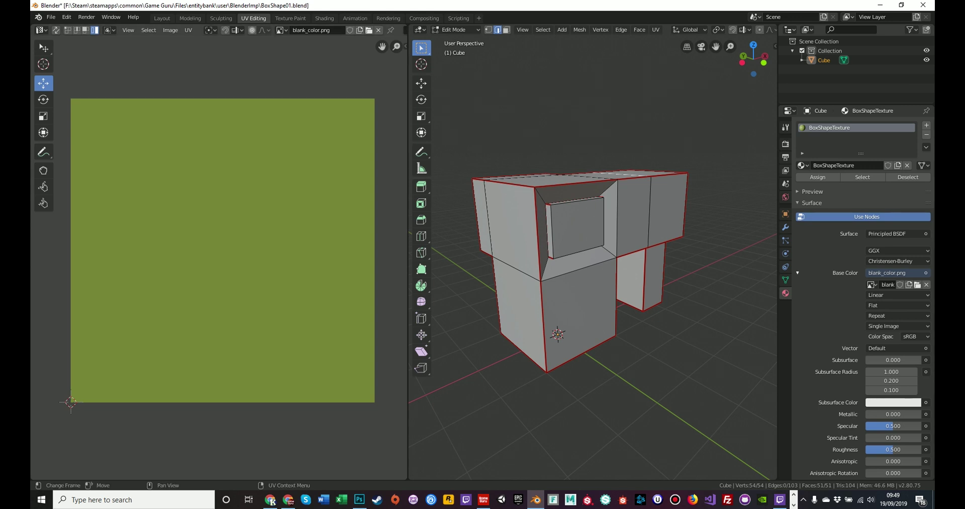
{"action": "left_click", "coordinate": [454, 30]}
{"action": "left_click", "coordinate": [455, 51]}
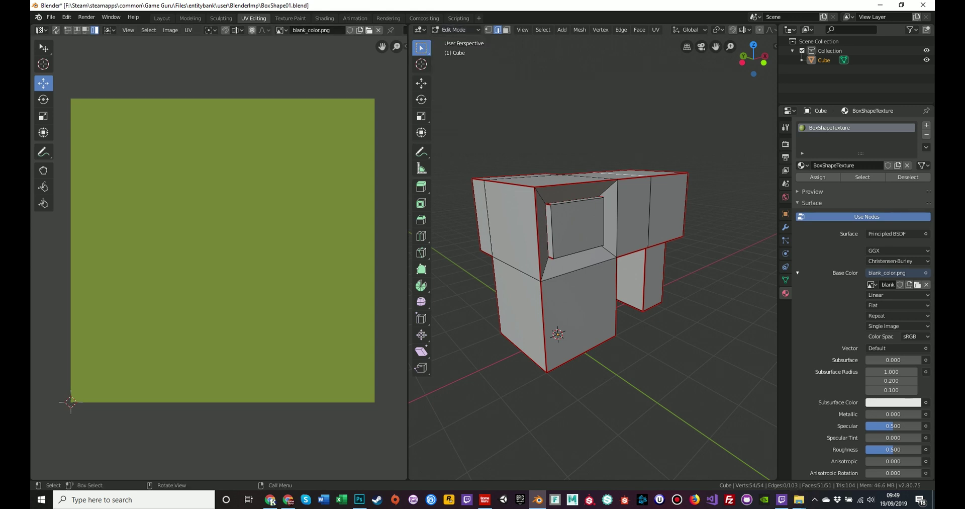
{"action": "key", "text": "a"}
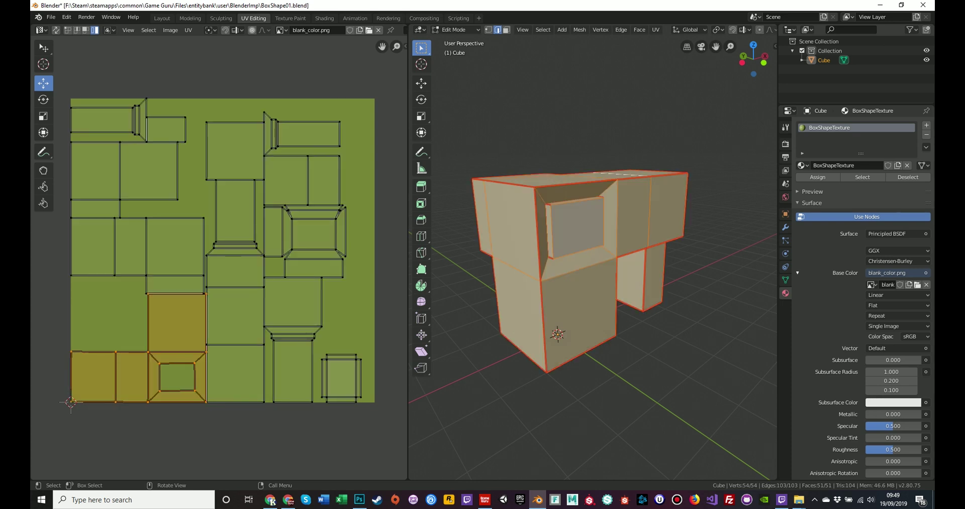
{"action": "key", "text": "3"}
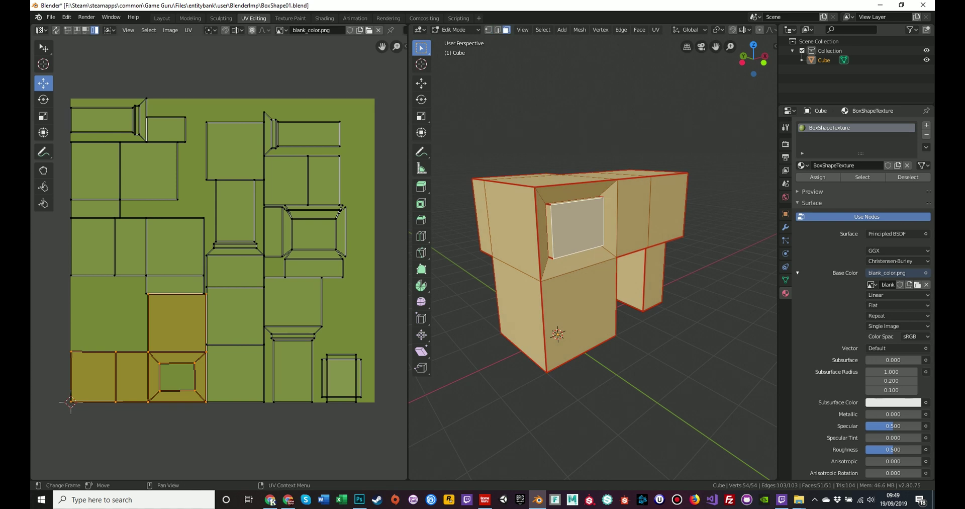
{"action": "left_click", "coordinate": [189, 29]}
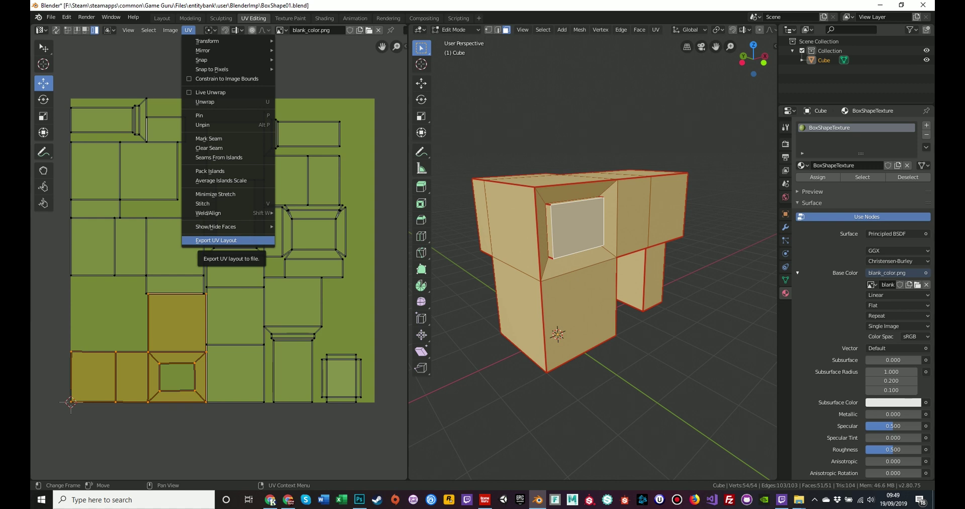
Step: Export the cube's UV layout image under the file name UNWRAPPED.png
{"action": "left_click", "coordinate": [221, 240]}
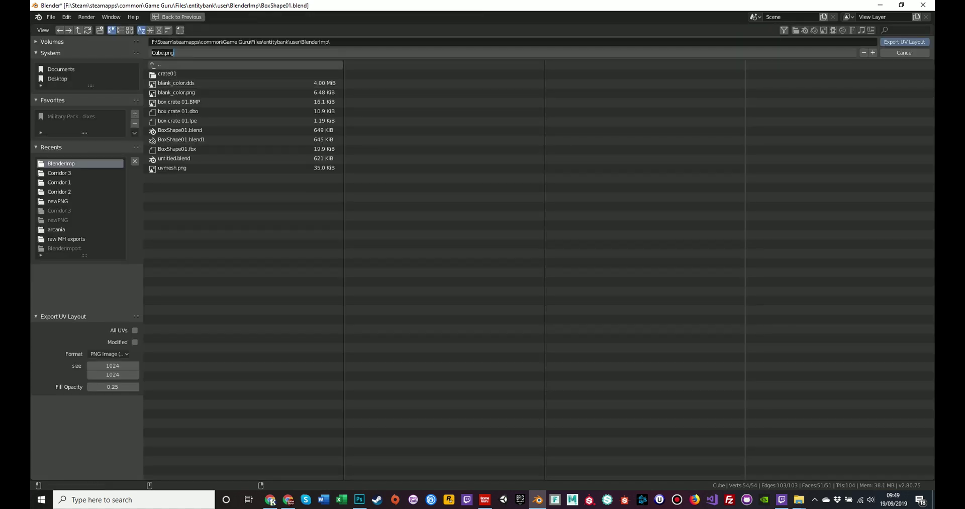
{"action": "type", "text": "UNWR"}
{"action": "type", "text": "APPED"}
{"action": "key", "text": "Return"}
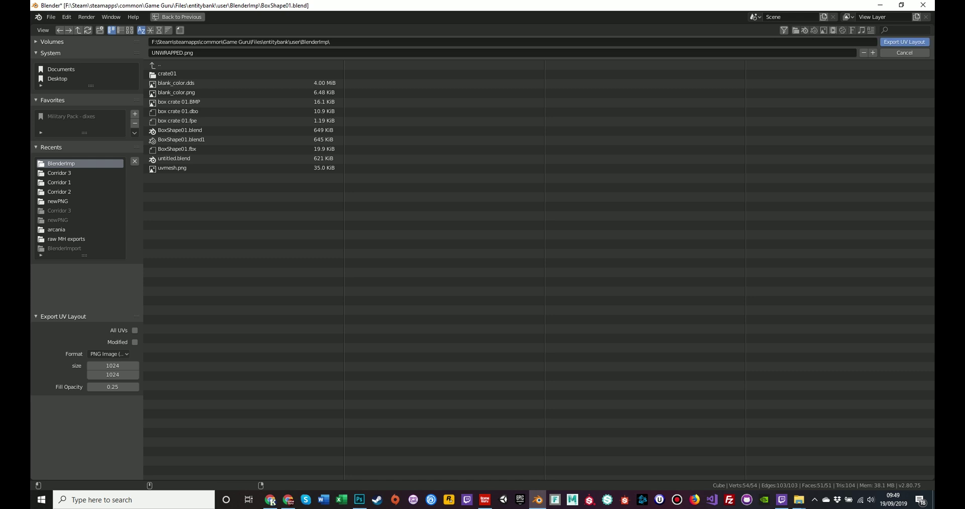
{"action": "key", "text": "Return"}
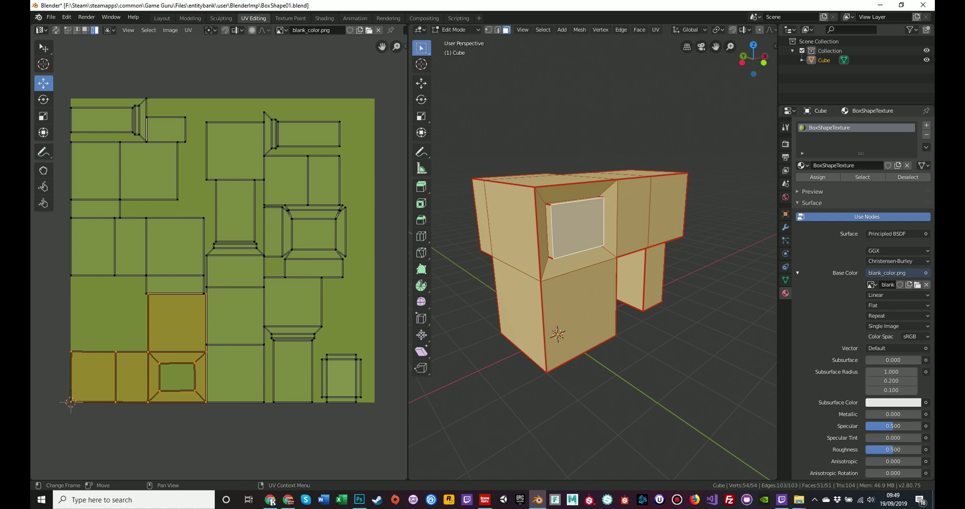
Step: Switch between Photoshop and Blender, leaving uvmesh.png in front in Photoshop
{"action": "left_click", "coordinate": [359, 499]}
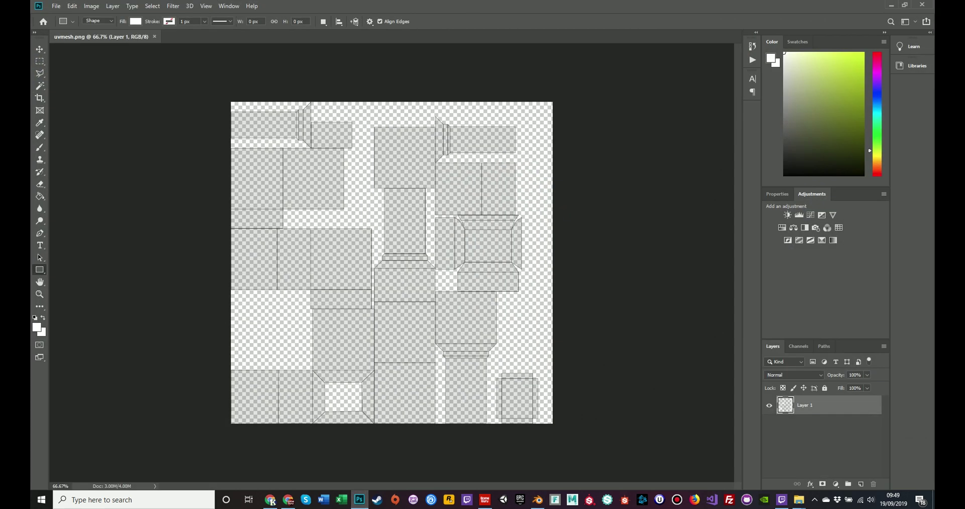
{"action": "left_click", "coordinate": [360, 499]}
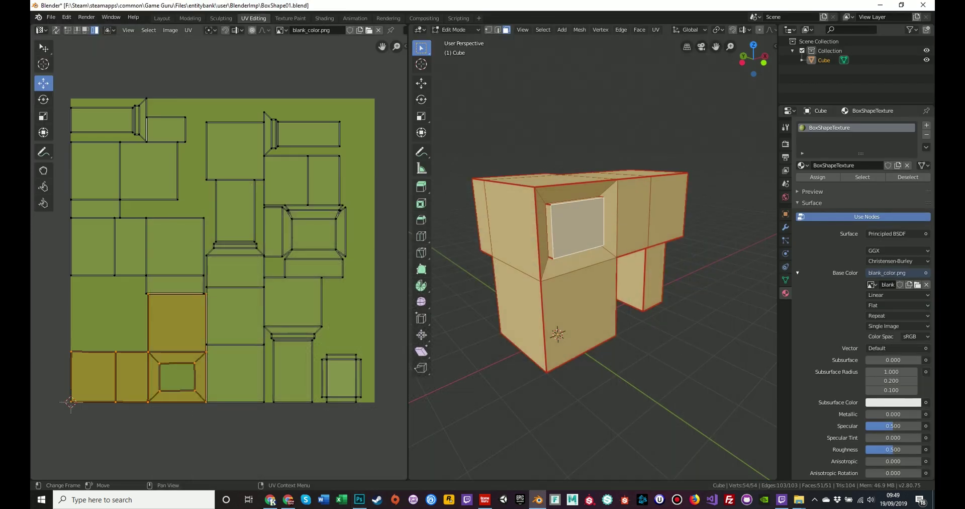
{"action": "left_click", "coordinate": [359, 500]}
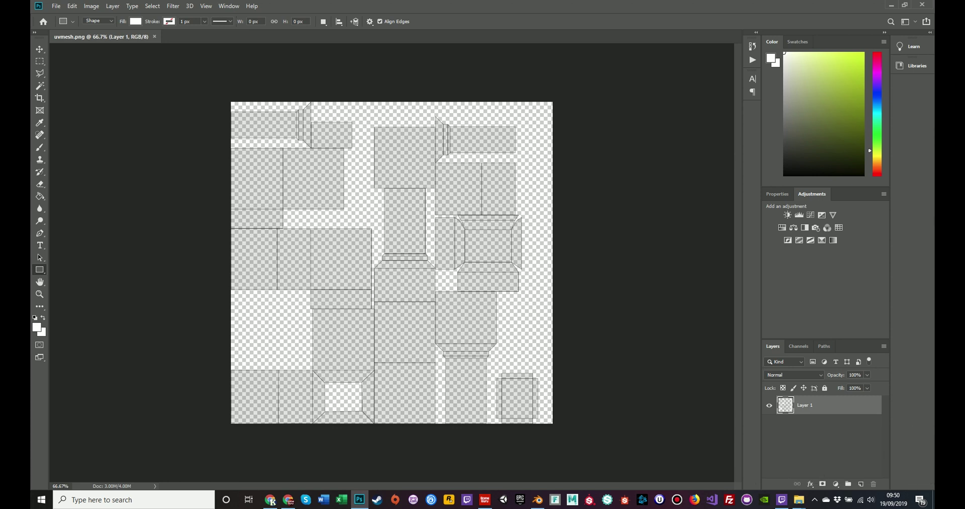
Step: Add Layer 2 filled solid purple and move the UV wireframe layer above it
{"action": "left_click", "coordinate": [860, 483]}
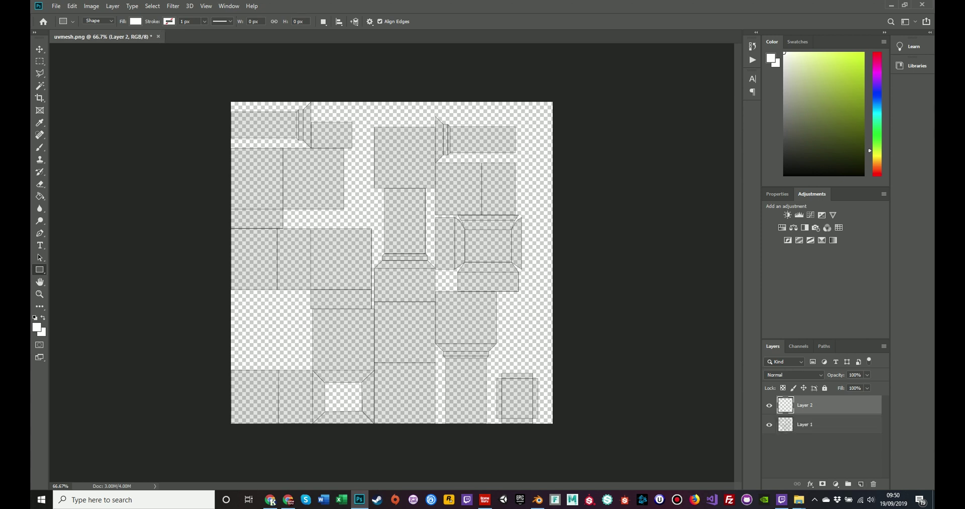
{"action": "key", "text": "g"}
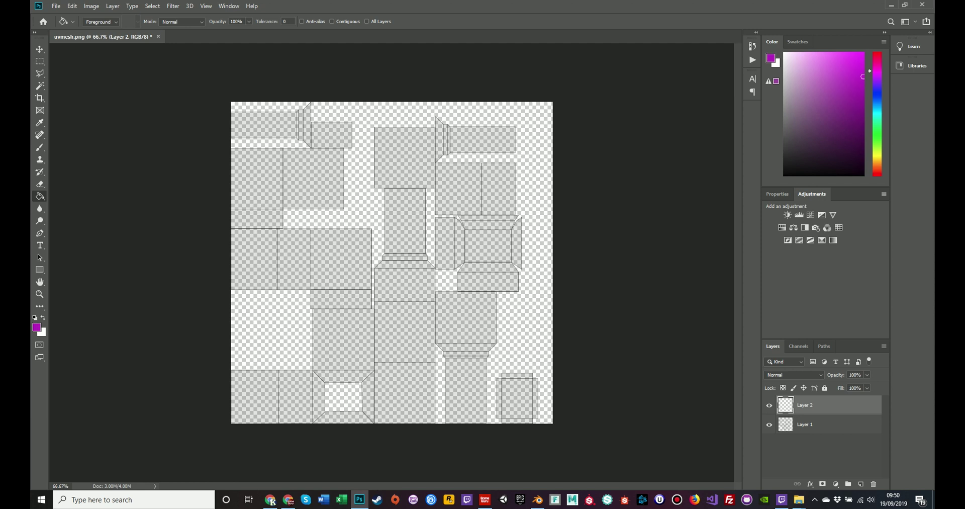
{"action": "key", "text": "alt+BackSpace"}
{"action": "left_click_drag", "start_coordinate": [804, 424], "coordinate": [805, 401]}
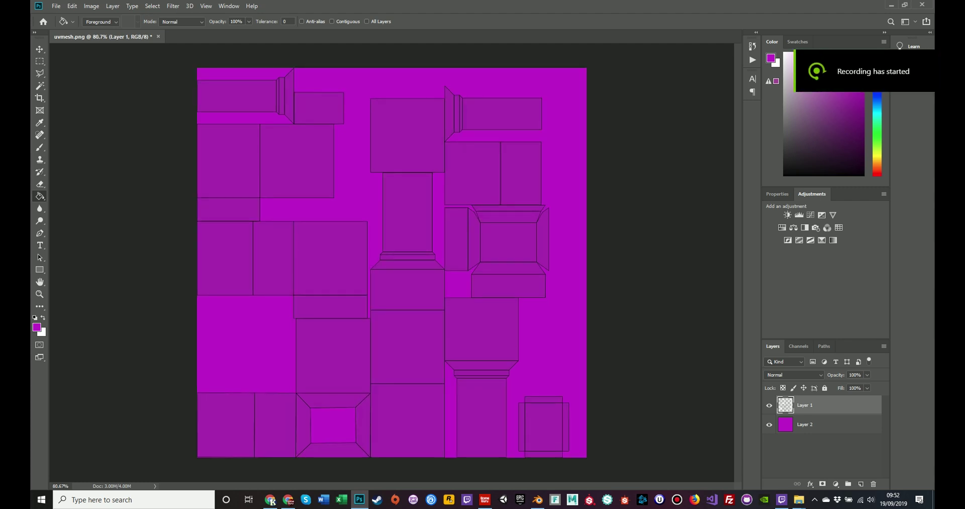
{"action": "scroll", "coordinate": [367, 330], "scroll_direction": "up", "scroll_amount": 3, "text": "alt"}
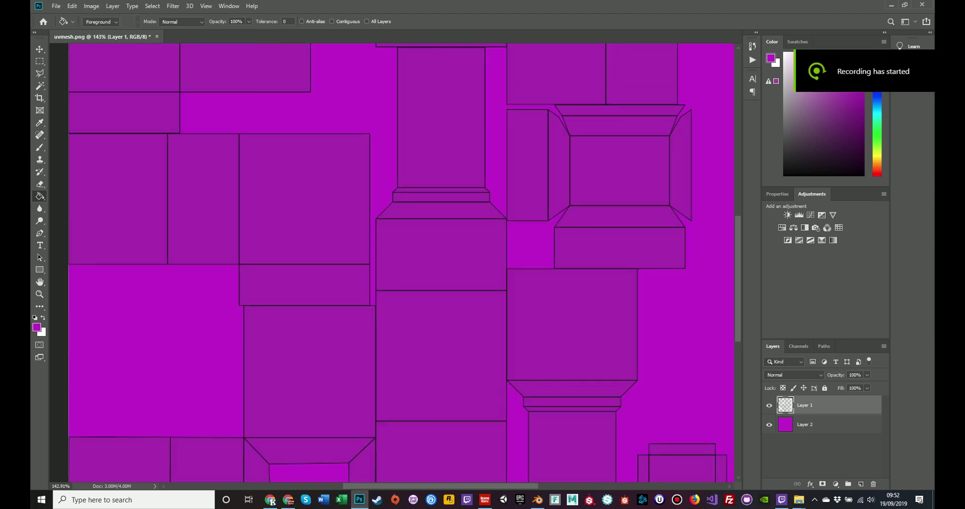
{"action": "scroll", "coordinate": [367, 330], "scroll_direction": "up", "scroll_amount": 2, "text": "alt"}
{"action": "scroll", "coordinate": [367, 330], "scroll_direction": "up", "scroll_amount": 2, "text": "alt"}
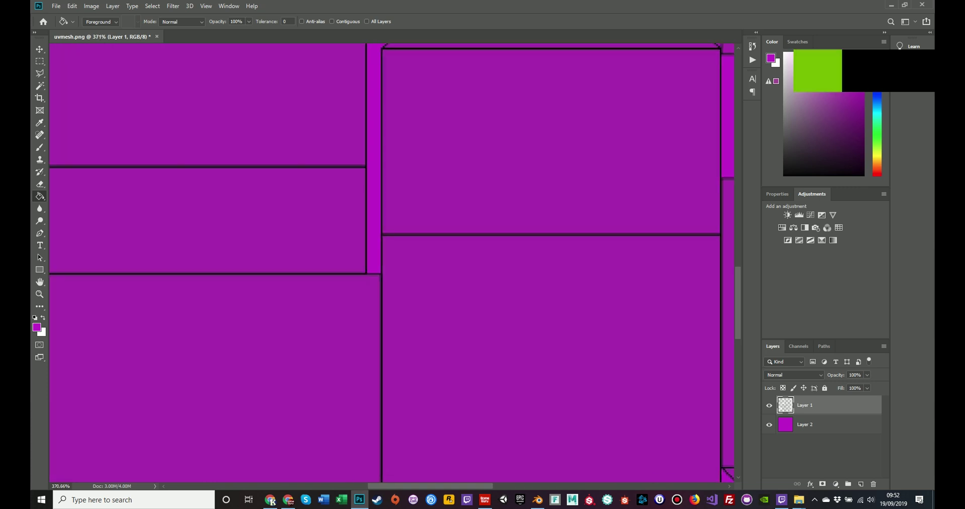
{"action": "scroll", "coordinate": [367, 273], "scroll_direction": "up", "scroll_amount": 3, "text": "alt"}
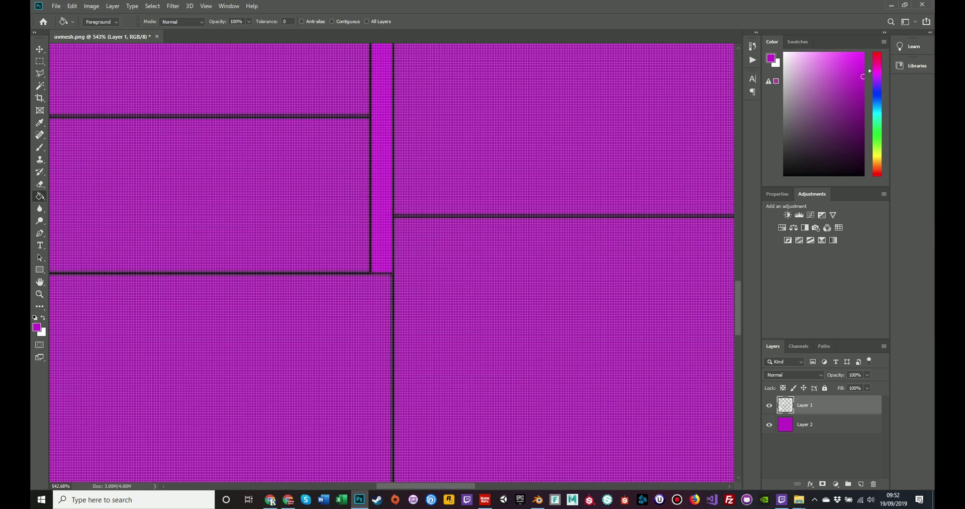
{"action": "scroll", "coordinate": [367, 273], "scroll_direction": "up", "scroll_amount": 1, "text": "alt"}
{"action": "scroll", "coordinate": [367, 273], "scroll_direction": "down", "scroll_amount": 3, "text": "alt"}
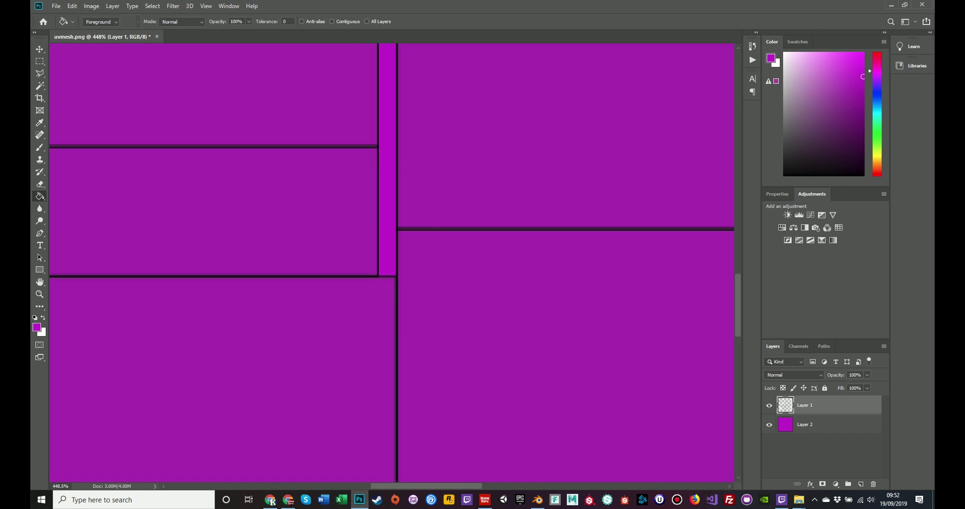
{"action": "scroll", "coordinate": [367, 273], "scroll_direction": "down", "scroll_amount": 3, "text": "alt"}
{"action": "scroll", "coordinate": [367, 273], "scroll_direction": "down", "scroll_amount": 3, "text": "alt"}
{"action": "scroll", "coordinate": [367, 273], "scroll_direction": "down", "scroll_amount": 3, "text": "alt"}
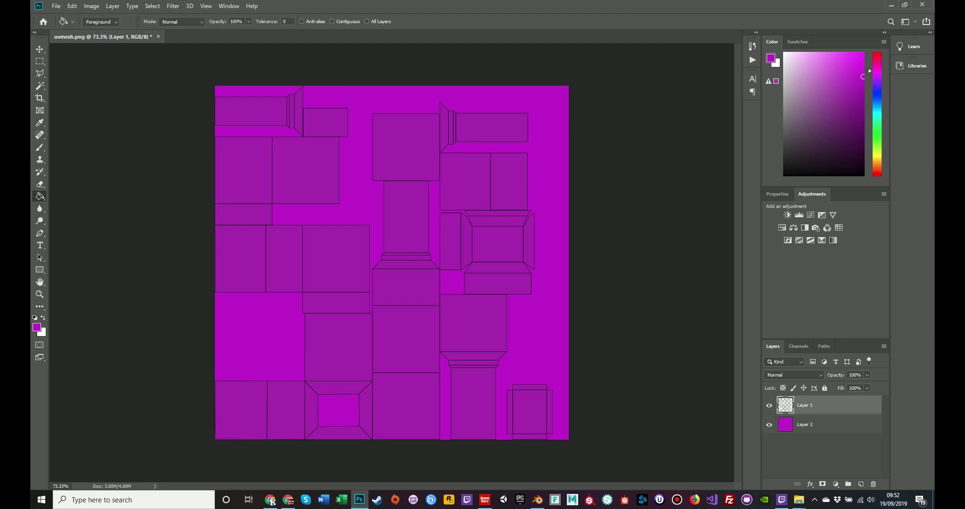
{"action": "scroll", "coordinate": [367, 299], "scroll_direction": "up", "scroll_amount": 2, "text": "alt"}
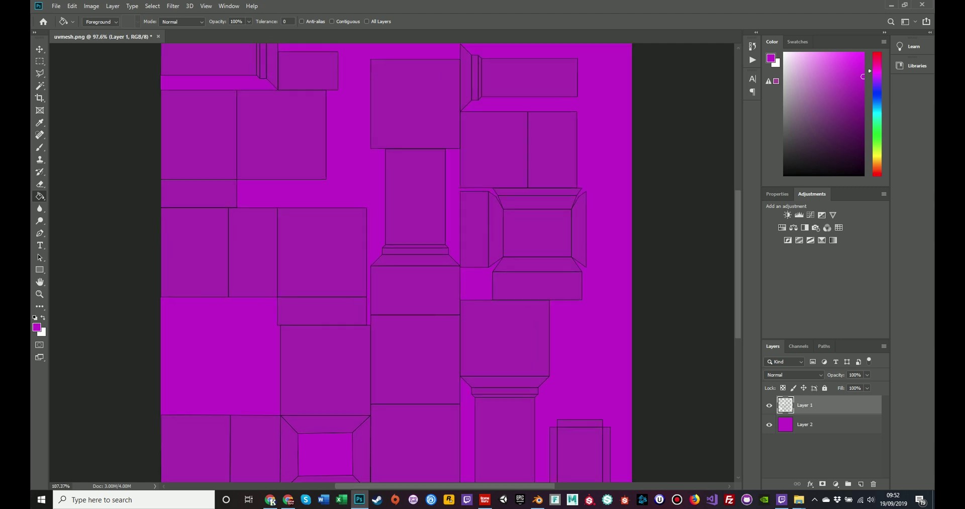
{"action": "scroll", "coordinate": [366, 299], "scroll_direction": "up", "scroll_amount": 2, "text": "alt"}
{"action": "scroll", "coordinate": [384, 351], "scroll_direction": "up", "scroll_amount": 2, "text": "alt"}
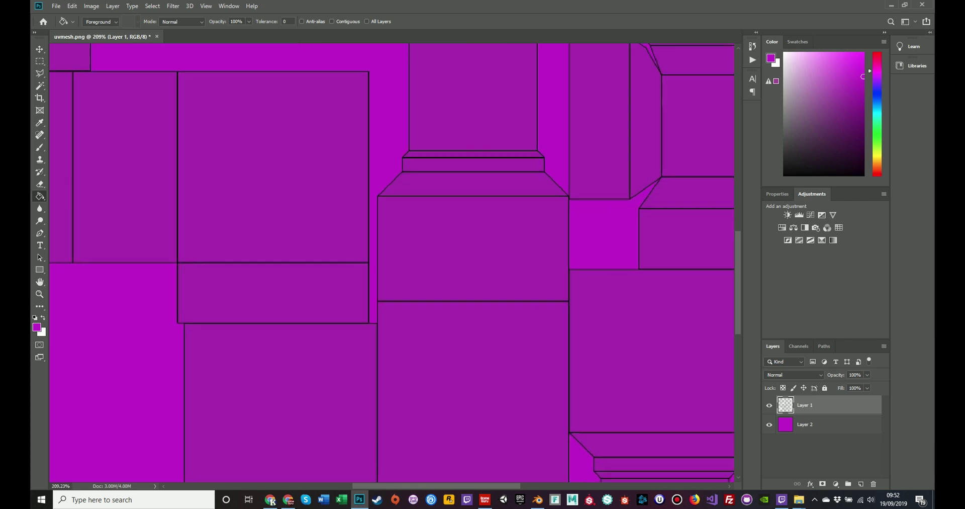
{"action": "scroll", "coordinate": [383, 350], "scroll_direction": "down", "scroll_amount": 2, "text": "alt"}
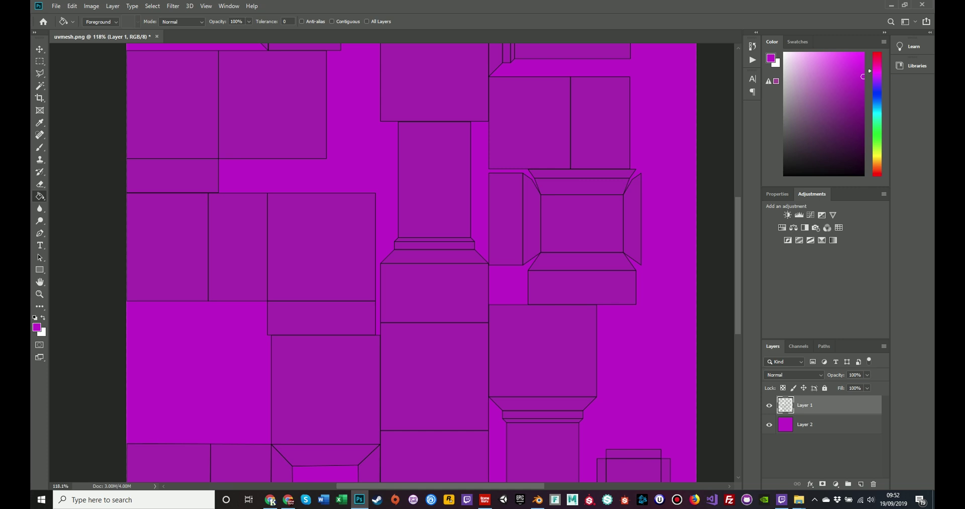
{"action": "scroll", "coordinate": [384, 255], "scroll_direction": "down", "scroll_amount": 1}
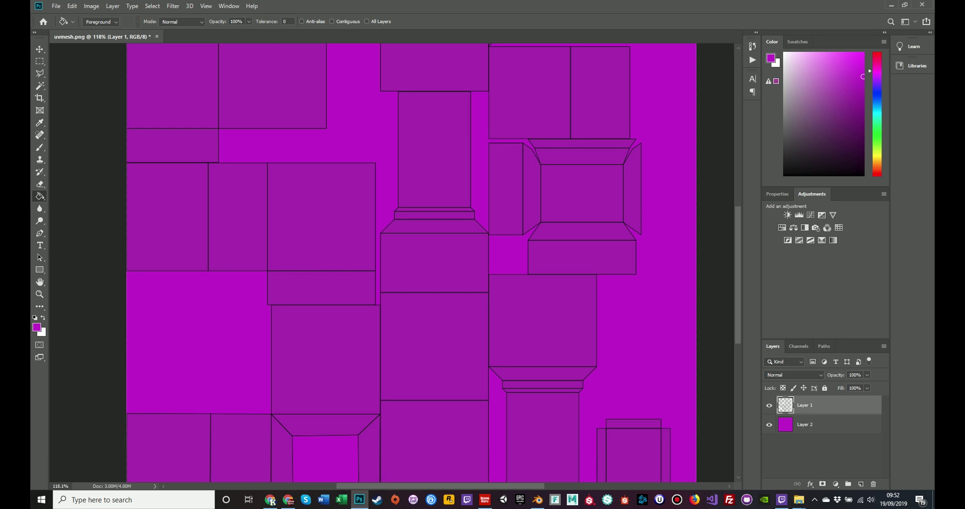
{"action": "scroll", "coordinate": [383, 255], "scroll_direction": "up", "scroll_amount": 3}
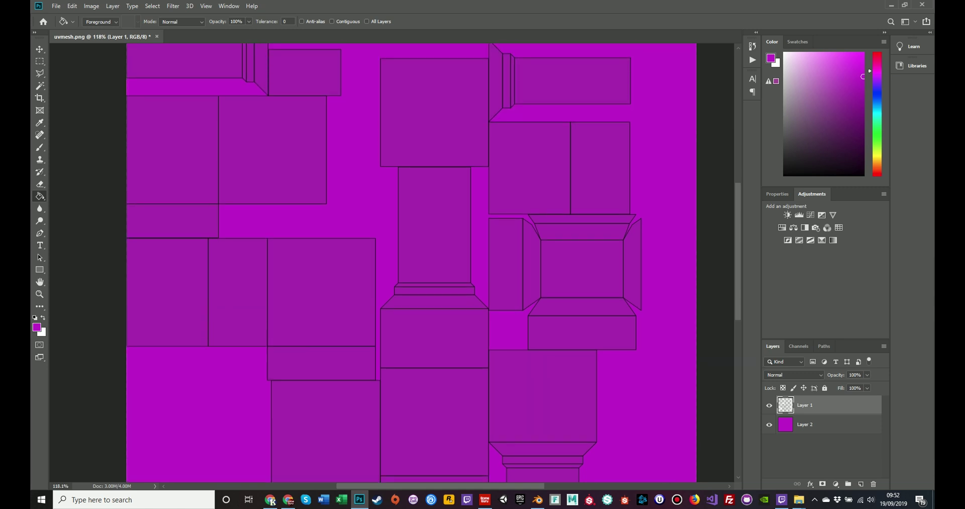
Step: Back in Blender, unwrap the cube's faces (Angle Based), then deselect all faces
{"action": "left_click", "coordinate": [537, 499]}
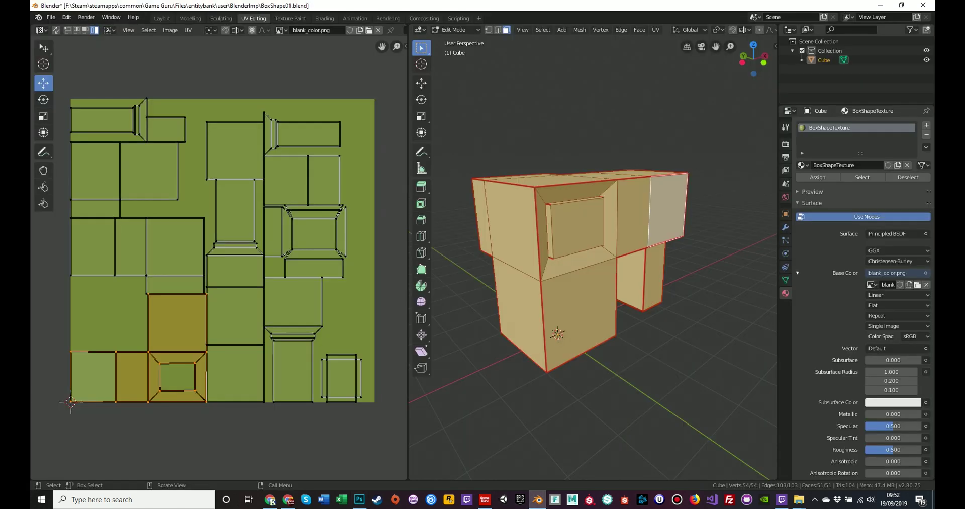
{"action": "left_click", "coordinate": [656, 30]}
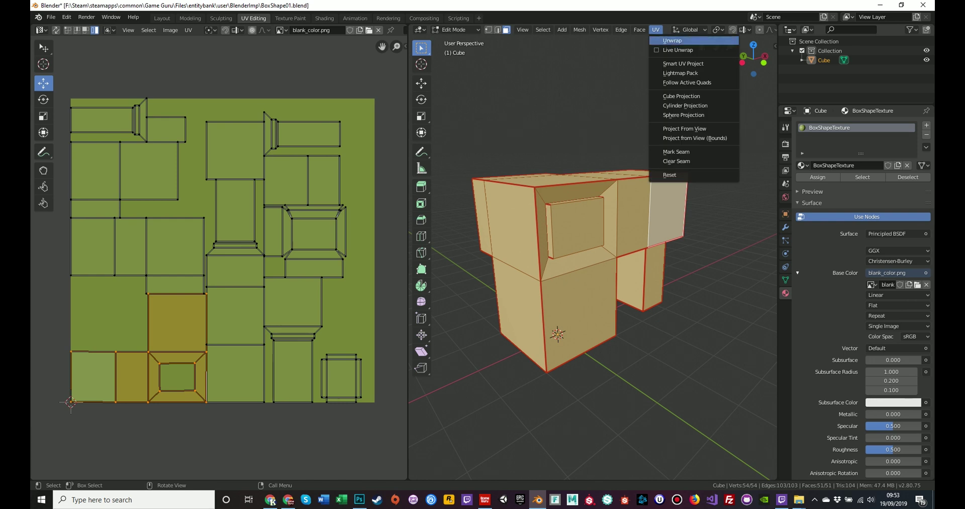
{"action": "left_click", "coordinate": [673, 40]}
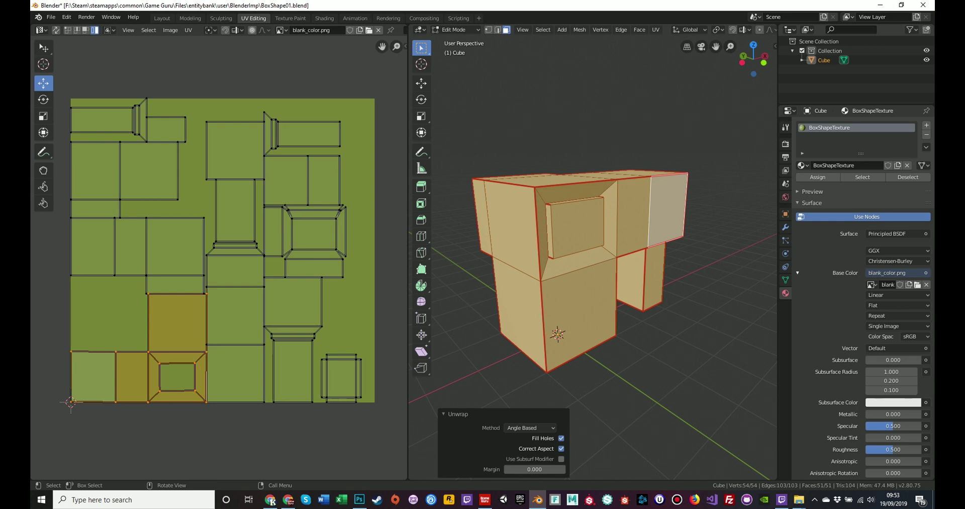
{"action": "key", "text": "alt+a"}
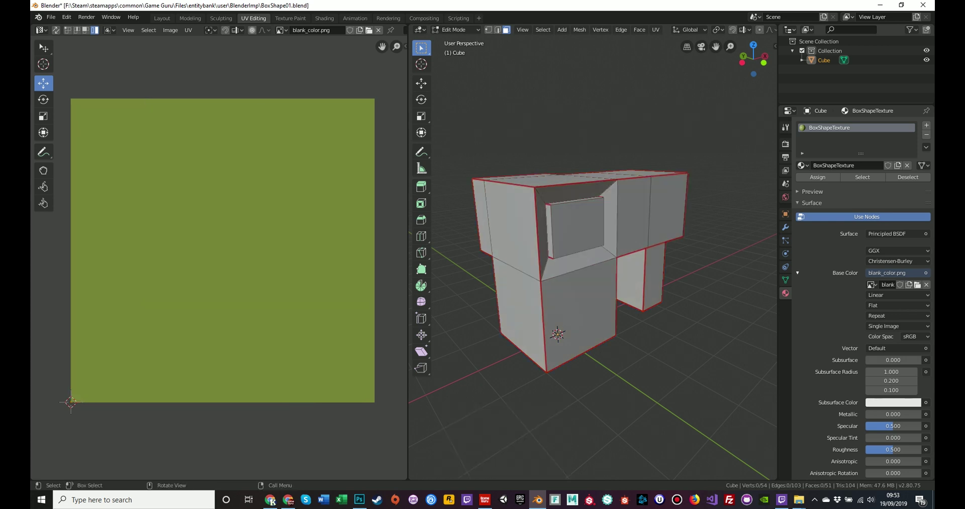
Step: Select all faces, re-unwrap the cube and drag the Unwrap margin slider
{"action": "left_click", "coordinate": [656, 29]}
{"action": "key", "text": "a"}
{"action": "left_click", "coordinate": [655, 30]}
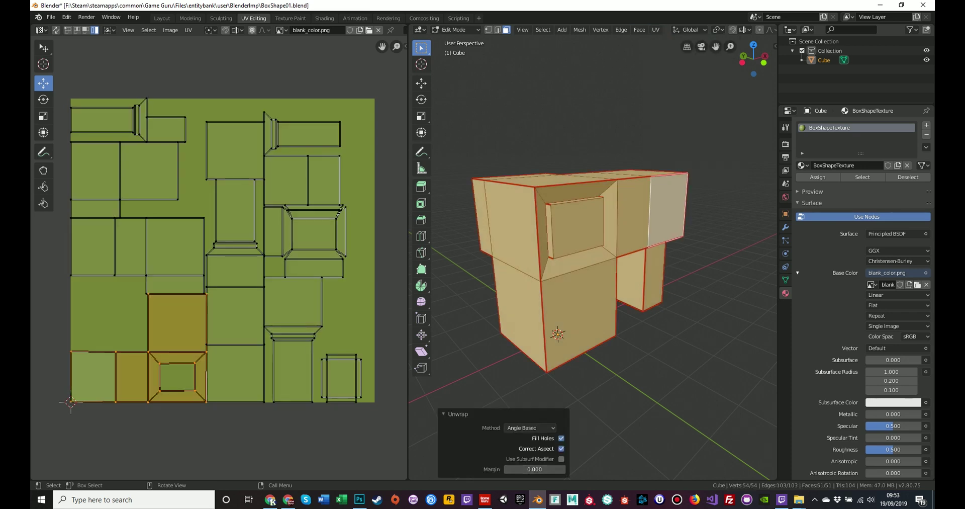
{"action": "mouse_move", "coordinate": [534, 468]}
{"action": "left_mouse_down"}
{"action": "mouse_move", "coordinate": [558, 469]}
{"action": "mouse_move", "coordinate": [518, 469]}
{"action": "left_mouse_up"}
{"action": "mouse_move", "coordinate": [534, 469]}
{"action": "left_mouse_down"}
{"action": "mouse_move", "coordinate": [546, 469]}
{"action": "mouse_move", "coordinate": [522, 469]}
{"action": "left_mouse_up"}
{"action": "left_click_drag", "start_coordinate": [535, 469], "coordinate": [540, 469]}
Step: Type the Unwrap island margin until it reads 0.010
{"action": "left_click", "coordinate": [535, 469]}
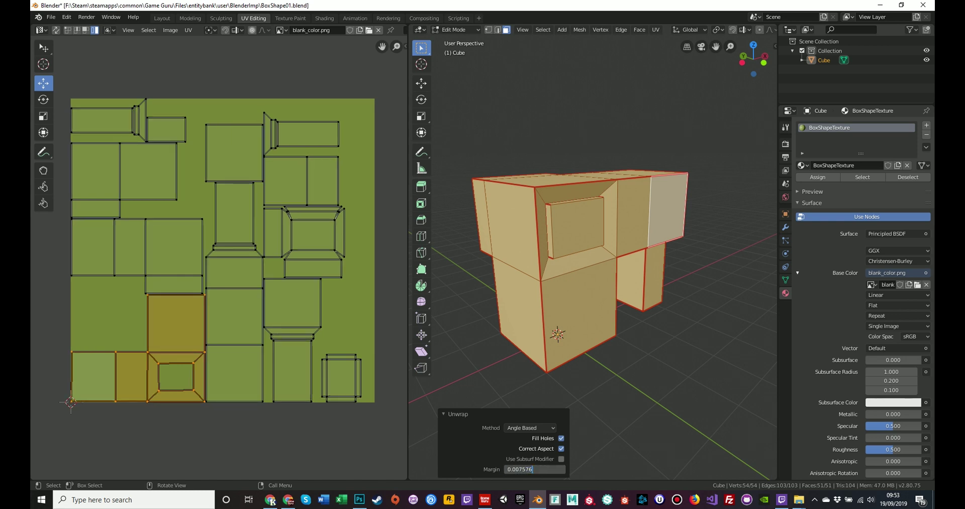
{"action": "key", "text": "BackSpace"}
{"action": "key", "text": "BackSpace"}
{"action": "key", "text": "BackSpace"}
{"action": "key", "text": "BackSpace"}
{"action": "key", "text": "BackSpace"}
{"action": "key", "text": "BackSpace"}
{"action": "type", "text": ".1"}
{"action": "key", "text": "Return"}
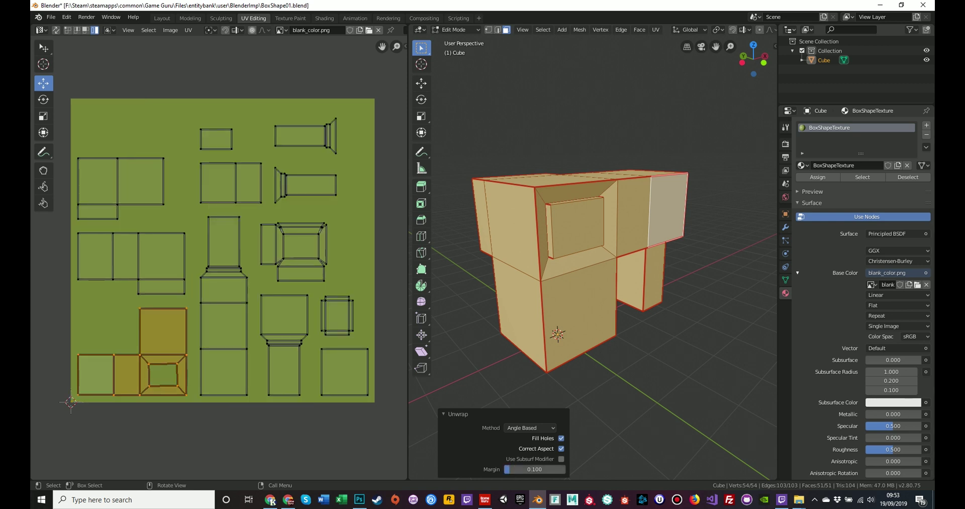
{"action": "left_click", "coordinate": [534, 469]}
{"action": "key", "text": "Return"}
{"action": "left_click", "coordinate": [511, 469]}
{"action": "type", "text": "0"}
{"action": "key", "text": "Return"}
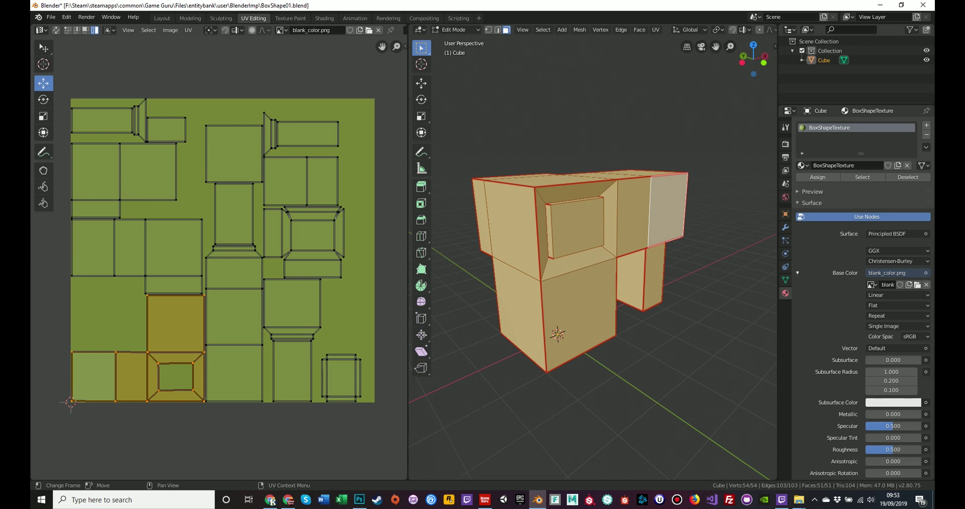
Step: Zoom around the UV editor to inspect the islands, then deselect and reselect all faces
{"action": "scroll", "coordinate": [230, 249], "scroll_direction": "up", "scroll_amount": 1}
{"action": "scroll", "coordinate": [221, 249], "scroll_direction": "up", "scroll_amount": 2}
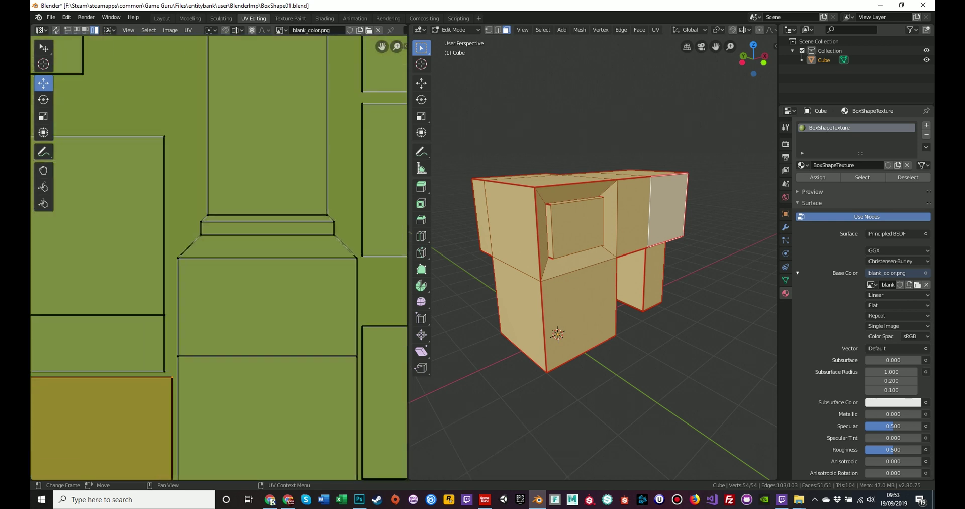
{"action": "scroll", "coordinate": [222, 249], "scroll_direction": "down", "scroll_amount": 4}
{"action": "scroll", "coordinate": [222, 249], "scroll_direction": "up", "scroll_amount": 2}
{"action": "scroll", "coordinate": [221, 249], "scroll_direction": "down", "scroll_amount": 1}
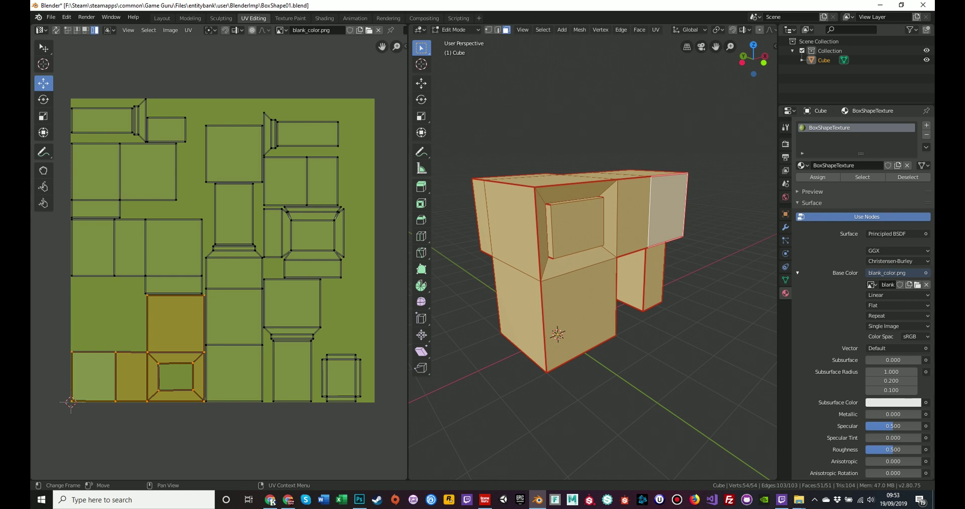
{"action": "scroll", "coordinate": [218, 257], "scroll_direction": "up", "scroll_amount": 2}
{"action": "scroll", "coordinate": [218, 257], "scroll_direction": "up", "scroll_amount": 1}
{"action": "scroll", "coordinate": [219, 257], "scroll_direction": "down", "scroll_amount": 1}
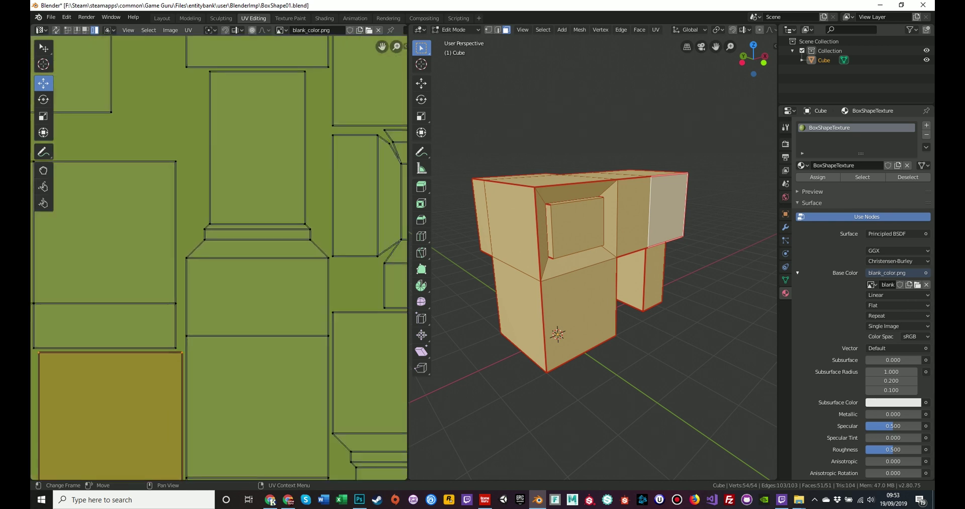
{"action": "scroll", "coordinate": [217, 258], "scroll_direction": "down", "scroll_amount": 1}
{"action": "scroll", "coordinate": [217, 258], "scroll_direction": "down", "scroll_amount": 1}
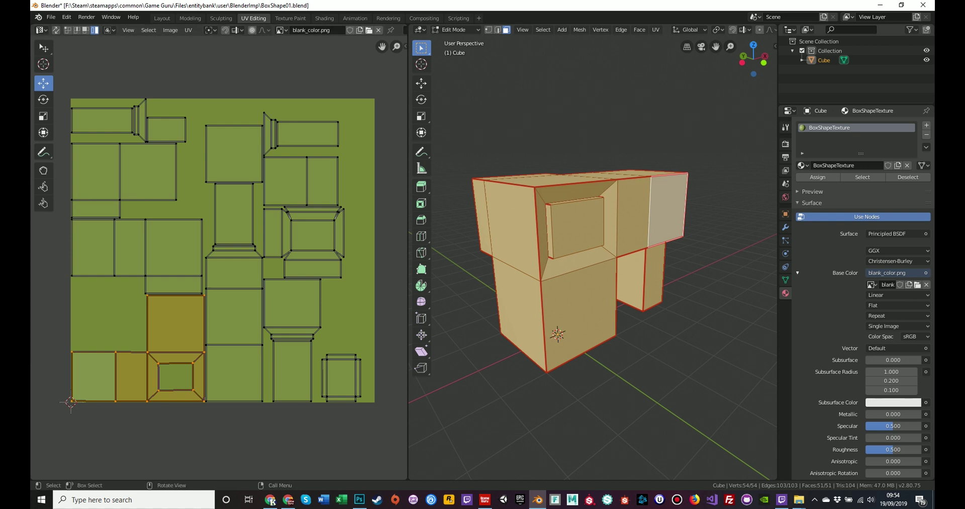
{"action": "key", "text": "alt+a"}
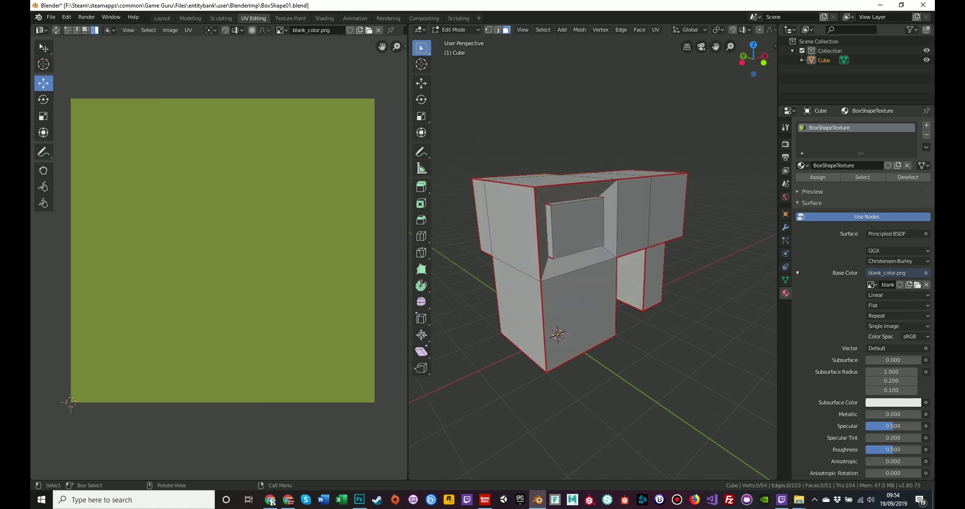
{"action": "key", "text": "a"}
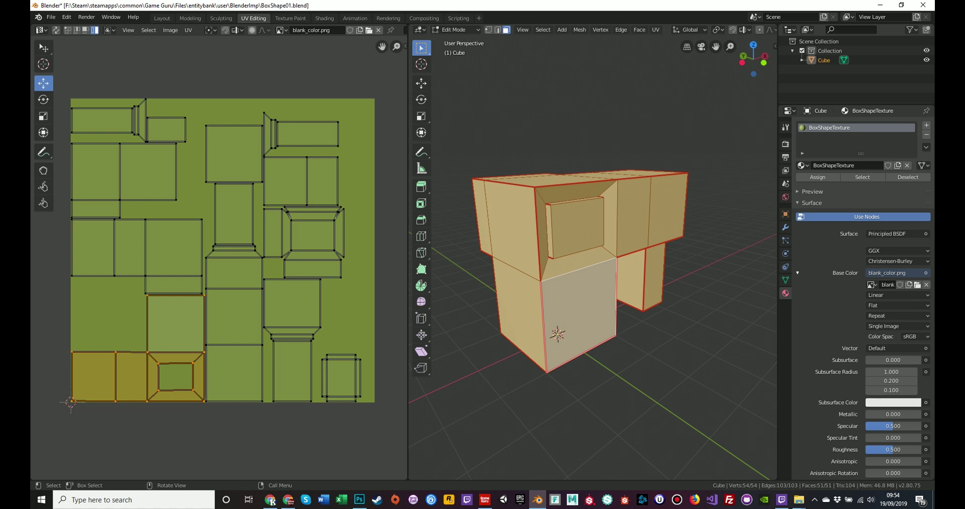
Step: Save the blend file and export the model as FBX over BoxShape01.fbx
{"action": "left_click", "coordinate": [51, 16]}
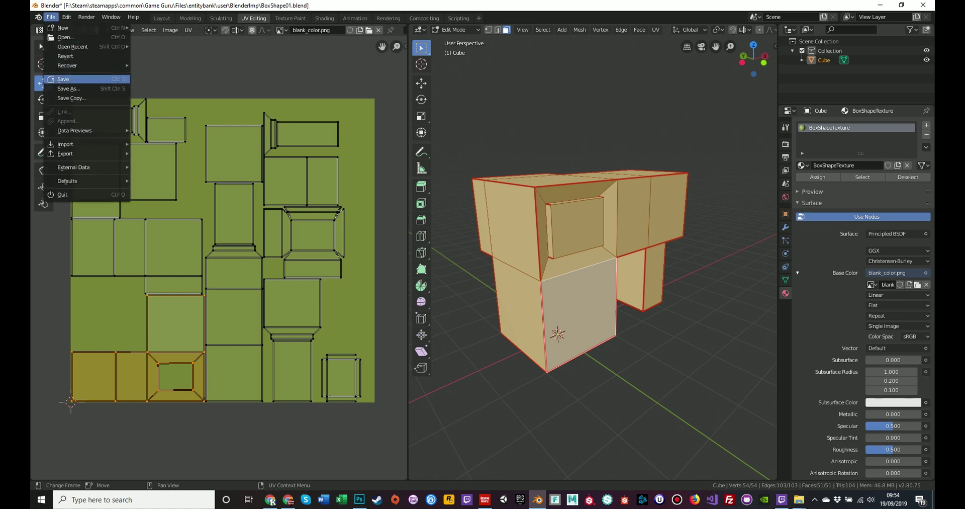
{"action": "left_click", "coordinate": [63, 79]}
{"action": "left_click", "coordinate": [50, 16]}
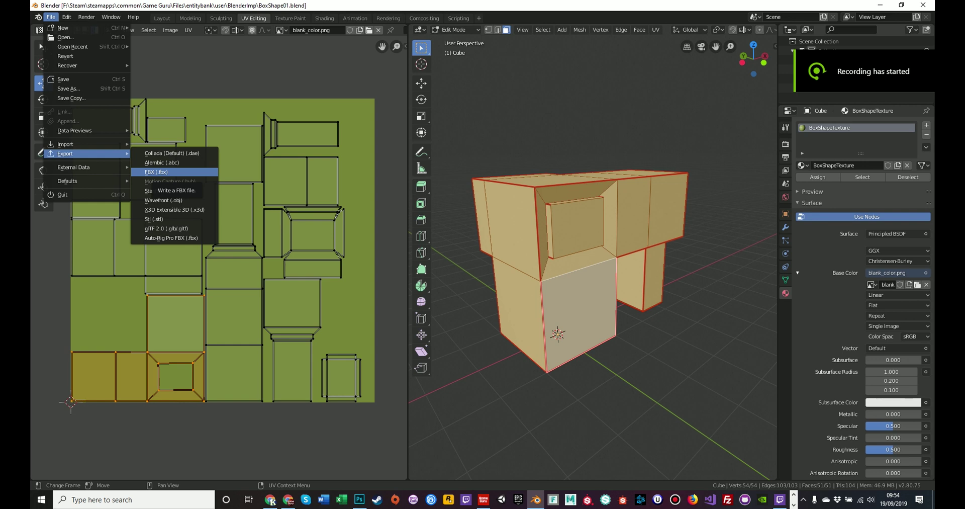
{"action": "left_click", "coordinate": [156, 172]}
{"action": "left_click", "coordinate": [176, 83]}
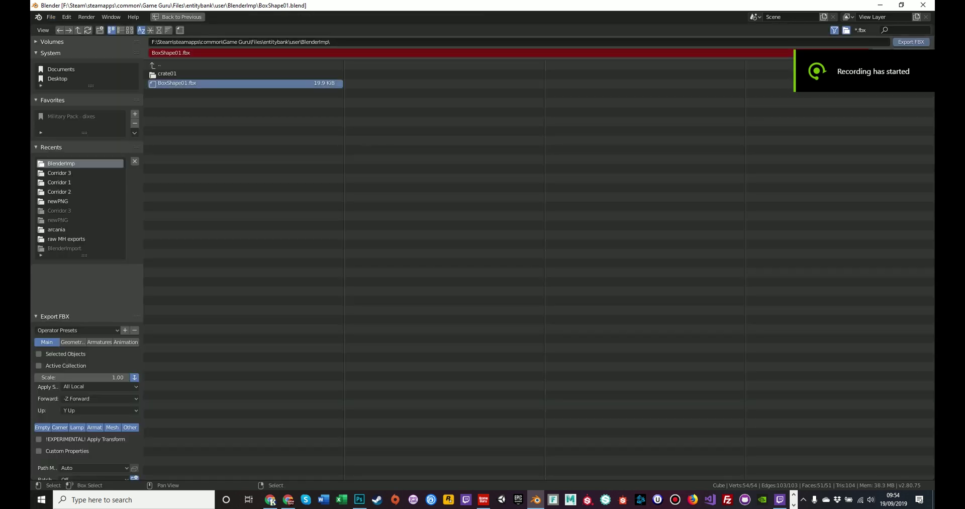
{"action": "left_click", "coordinate": [910, 41]}
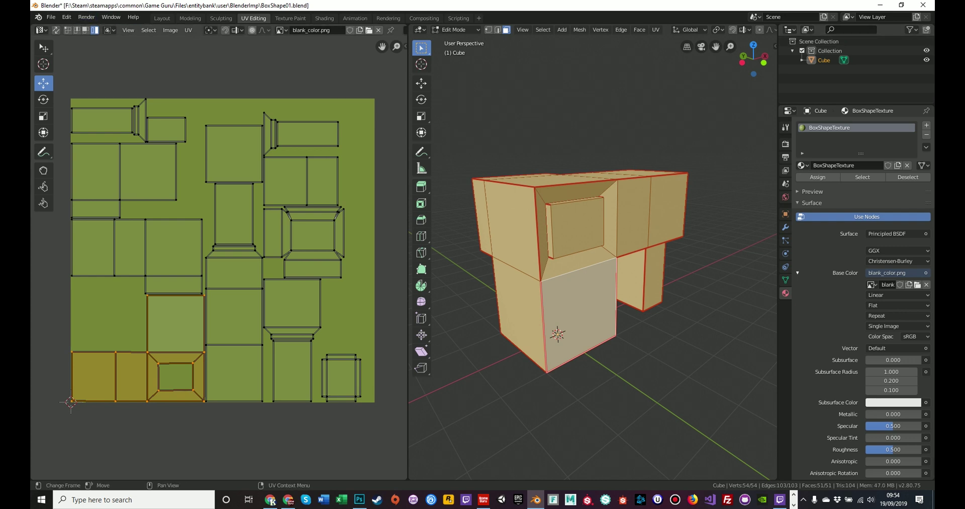
Step: Re-export the UV layout, overwriting UNWRAPPED.png
{"action": "left_click", "coordinate": [188, 30]}
{"action": "left_click", "coordinate": [188, 30]}
{"action": "left_click", "coordinate": [229, 240]}
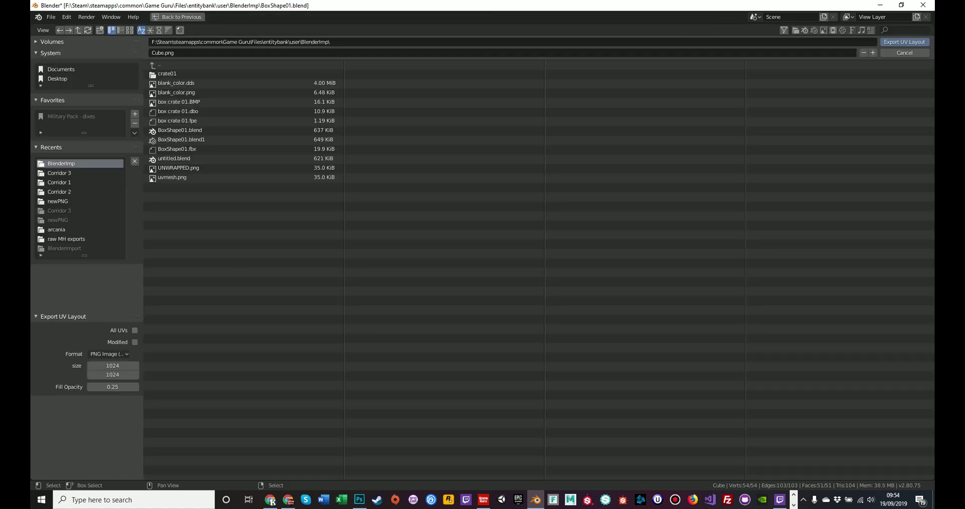
{"action": "left_click", "coordinate": [179, 168]}
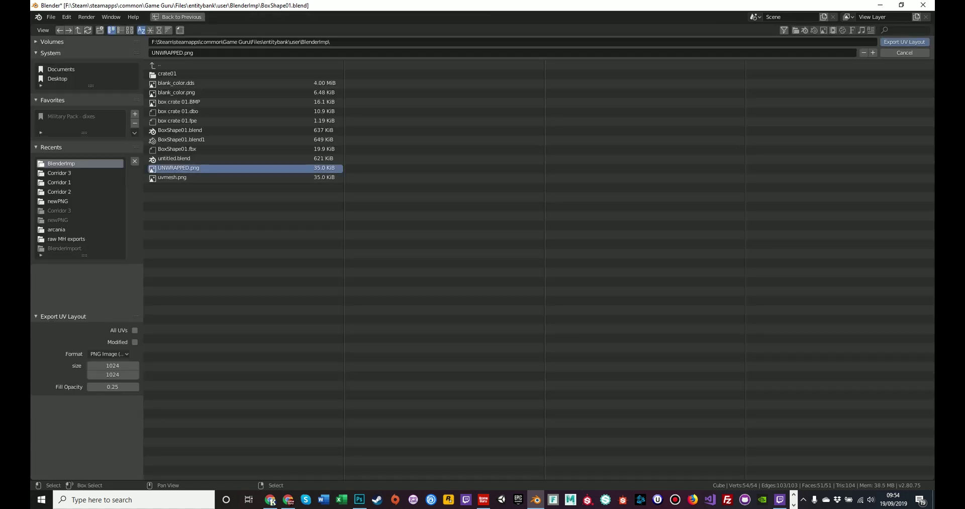
{"action": "key", "text": "Return"}
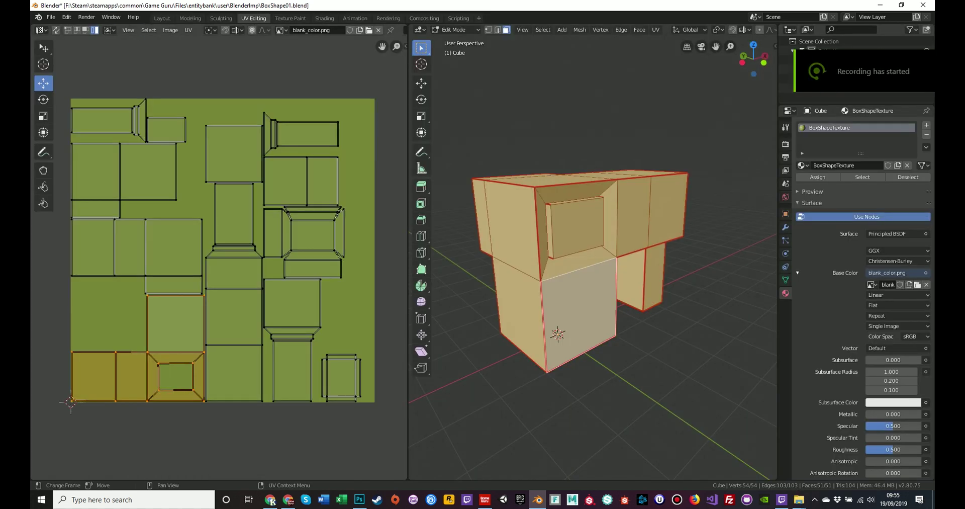
Step: Open UNWRAPPED.png in Photoshop from the BlenderImp folder
{"action": "left_click", "coordinate": [799, 499]}
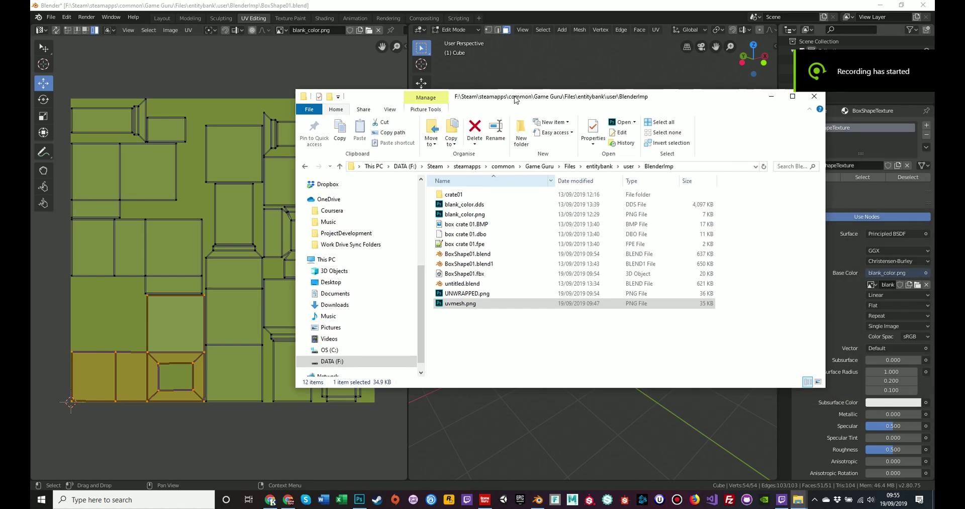
{"action": "left_click_drag", "start_coordinate": [515, 99], "coordinate": [514, 81]}
{"action": "left_click", "coordinate": [467, 275]}
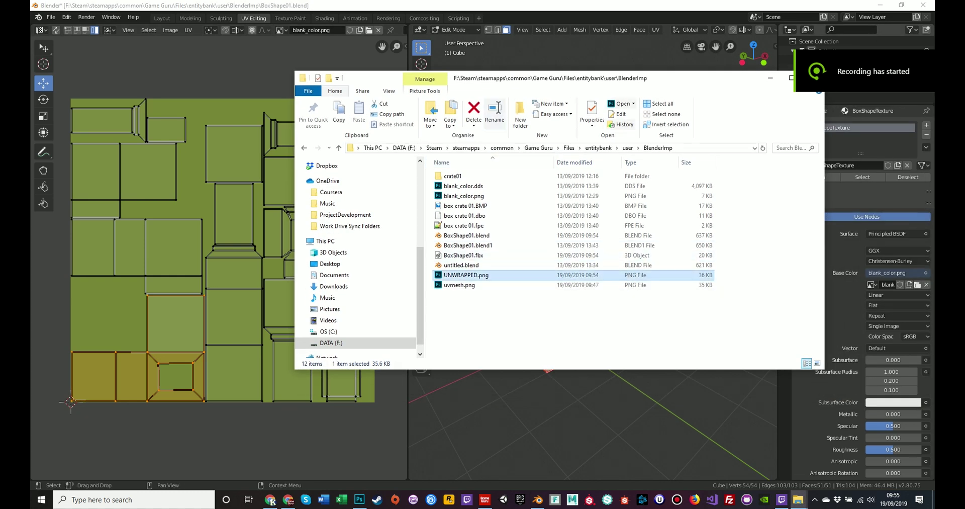
{"action": "double_click", "coordinate": [467, 275]}
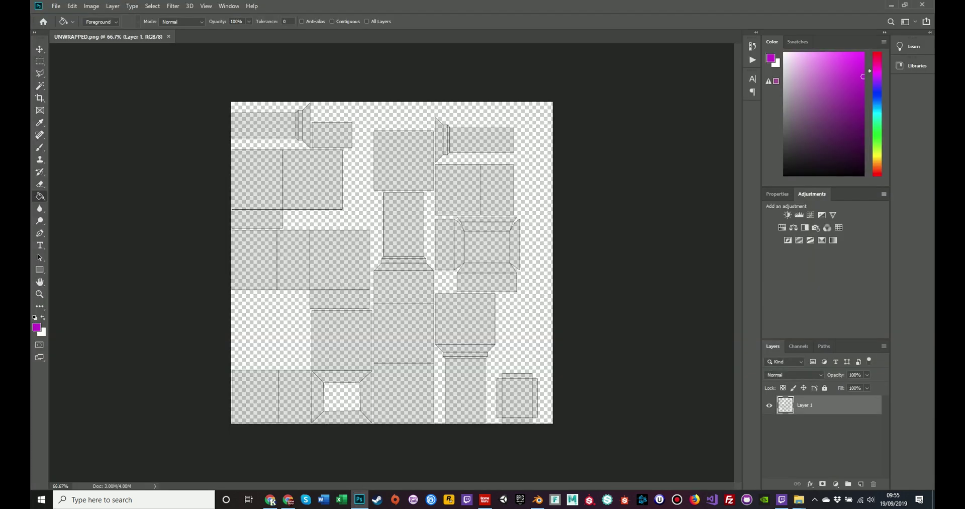
Step: Add a new layer and try a purple bucket fill between the UV islands
{"action": "key", "text": "ctrl+shift+alt+n"}
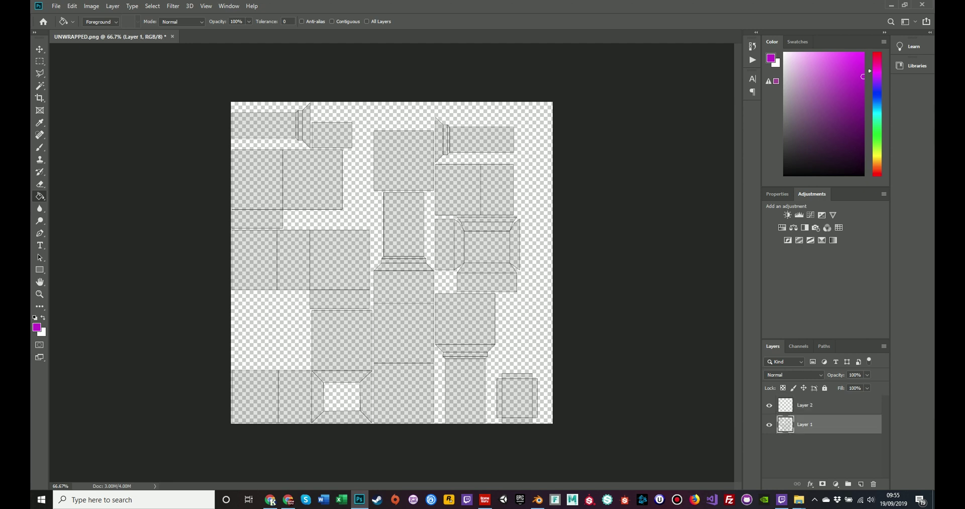
{"action": "left_click", "coordinate": [266, 327]}
{"action": "scroll", "coordinate": [368, 331], "scroll_direction": "up", "scroll_amount": 2, "text": "alt"}
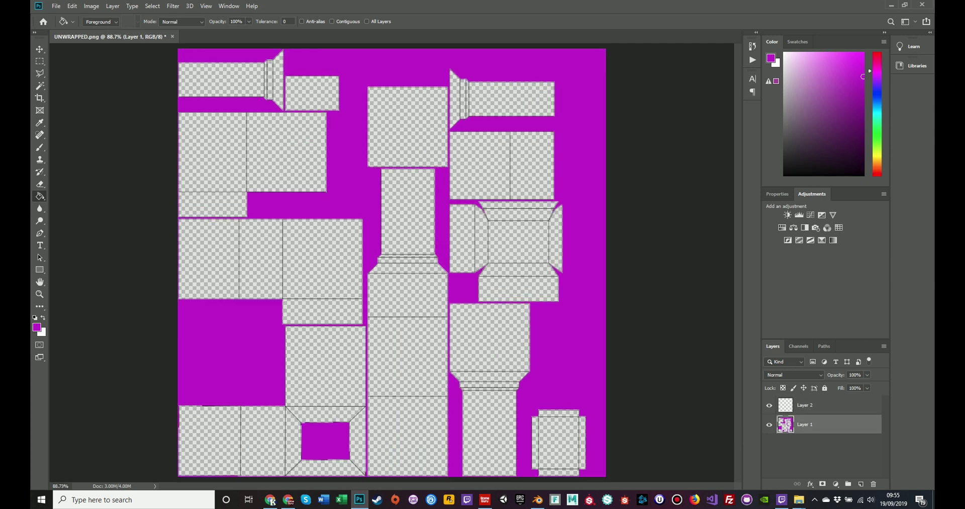
{"action": "scroll", "coordinate": [369, 331], "scroll_direction": "up", "scroll_amount": 3, "text": "alt"}
{"action": "scroll", "coordinate": [369, 331], "scroll_direction": "up", "scroll_amount": 2, "text": "alt"}
{"action": "scroll", "coordinate": [369, 331], "scroll_direction": "up", "scroll_amount": 2, "text": "alt"}
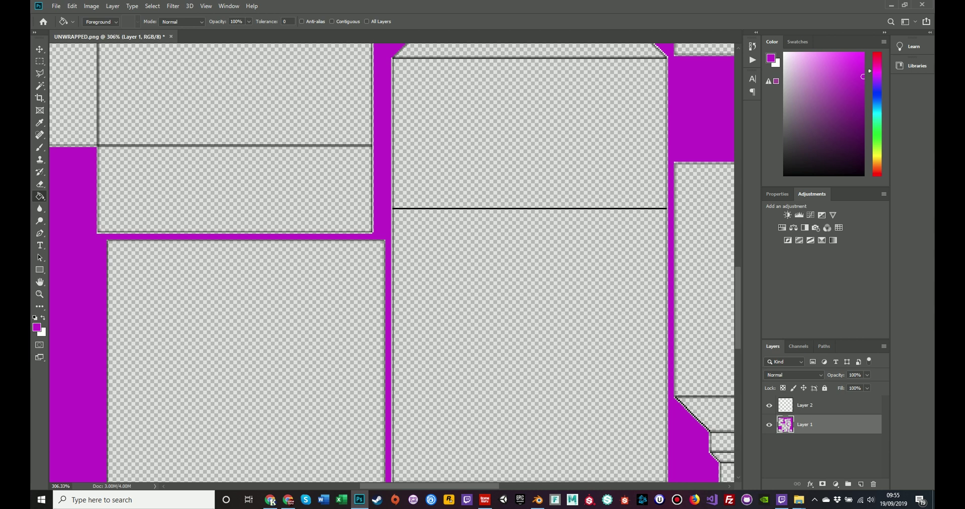
{"action": "scroll", "coordinate": [387, 311], "scroll_direction": "down", "scroll_amount": 2, "text": "alt"}
{"action": "scroll", "coordinate": [387, 312], "scroll_direction": "down", "scroll_amount": 2, "text": "alt"}
{"action": "scroll", "coordinate": [387, 312], "scroll_direction": "down", "scroll_amount": 2, "text": "alt"}
{"action": "scroll", "coordinate": [387, 312], "scroll_direction": "down", "scroll_amount": 1, "text": "alt"}
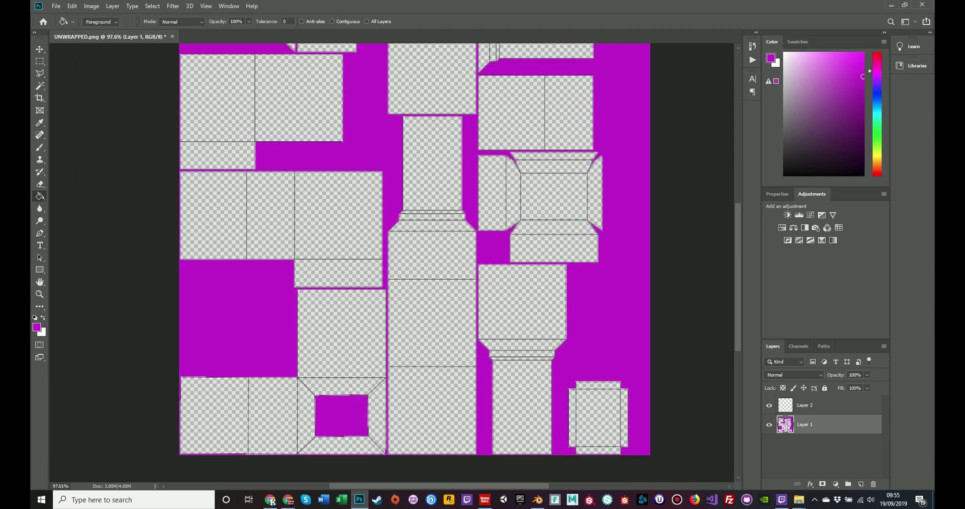
{"action": "scroll", "coordinate": [387, 311], "scroll_direction": "down", "scroll_amount": 1, "text": "alt"}
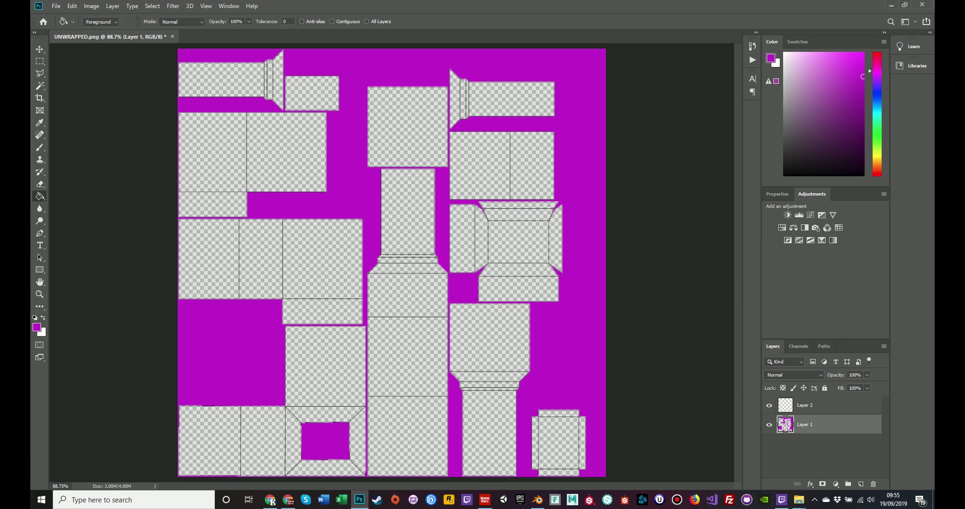
Step: Undo the bucket fill and fill the whole new layer solid magenta
{"action": "key", "text": "ctrl+z"}
{"action": "key", "text": "alt+bracketright"}
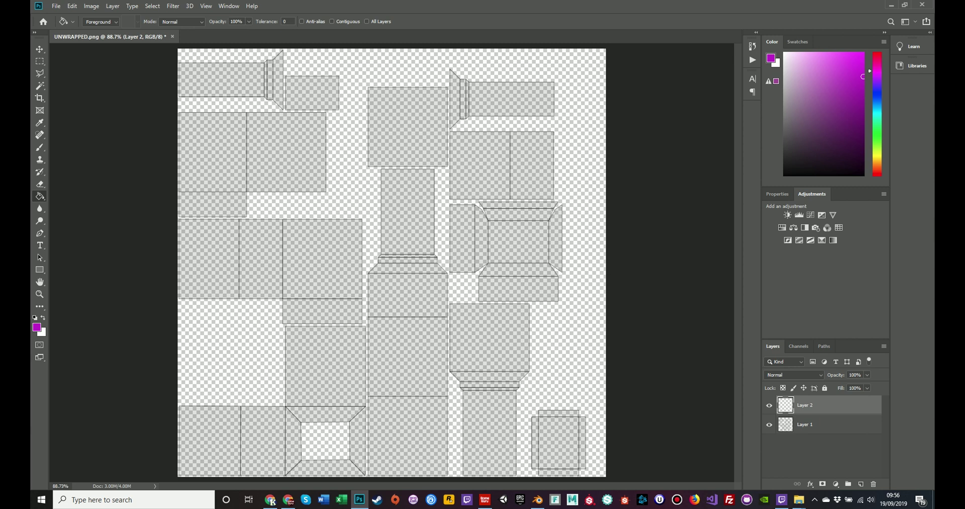
{"action": "key", "text": "alt+BackSpace"}
Step: Reorder the outline layer and Magic Wand-select all magenta background with Contiguous off
{"action": "key", "text": "alt+bracketleft"}
{"action": "key", "text": "ctrl+bracketright"}
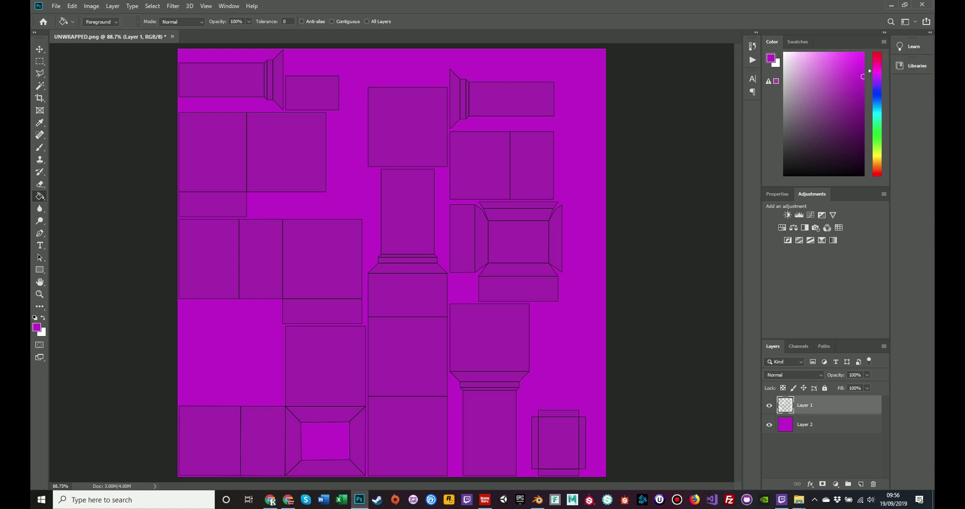
{"action": "key", "text": "w"}
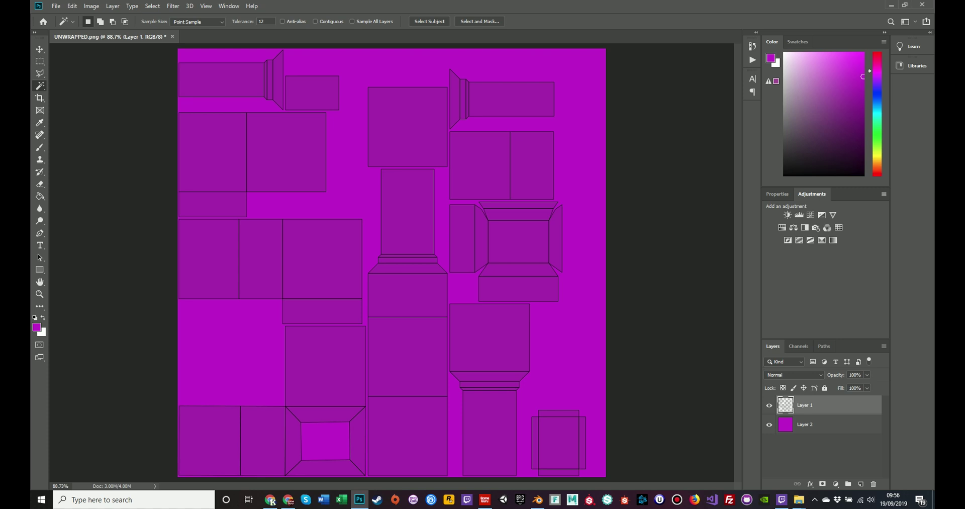
{"action": "left_click", "coordinate": [315, 21]}
{"action": "left_click", "coordinate": [315, 21]}
{"action": "left_click", "coordinate": [262, 204]}
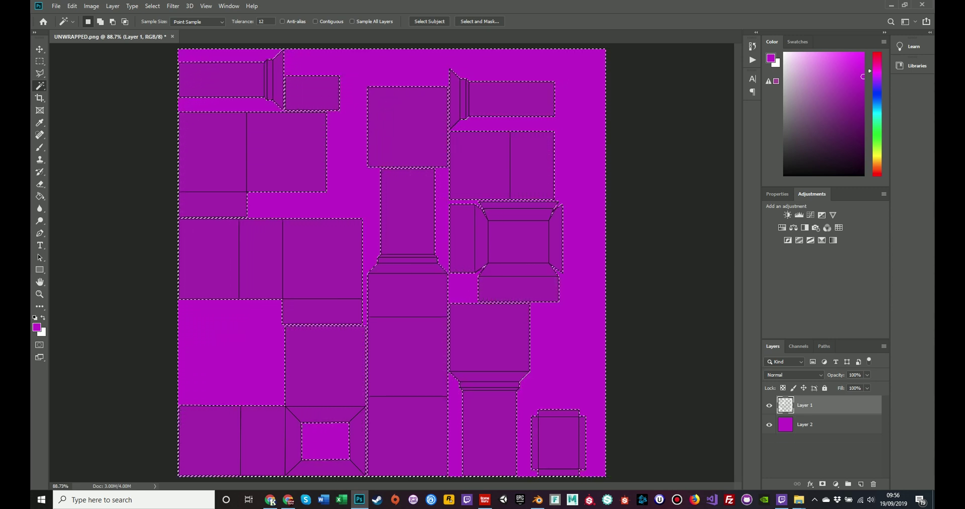
Step: Fill the selection on a new layer with dark purple, then deselect
{"action": "key", "text": "ctrl+j"}
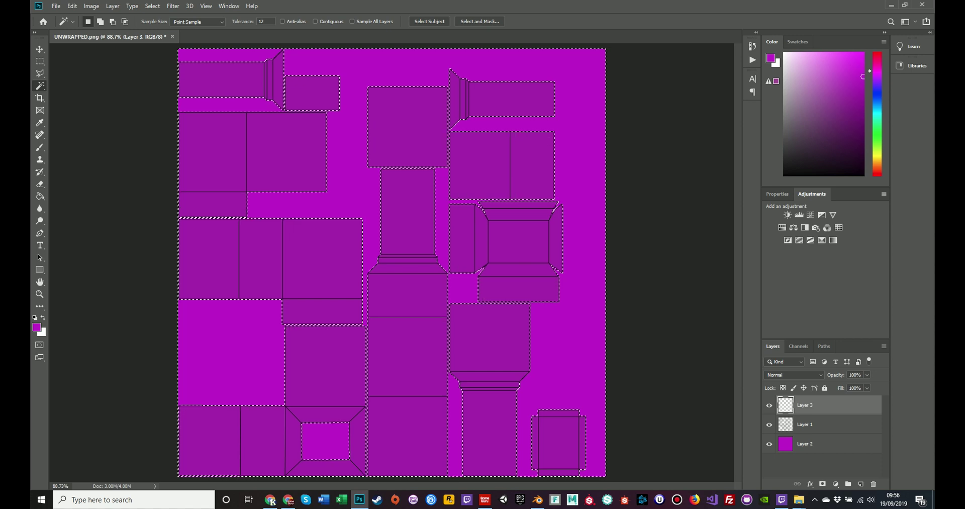
{"action": "left_click", "coordinate": [36, 327]}
{"action": "left_click", "coordinate": [562, 195]}
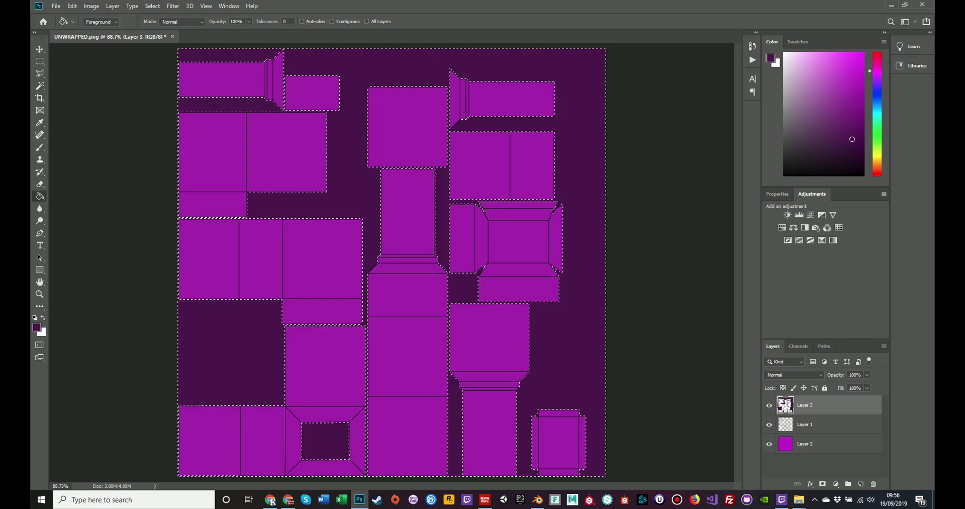
{"action": "key", "text": "m"}
{"action": "key", "text": "ctrl+d"}
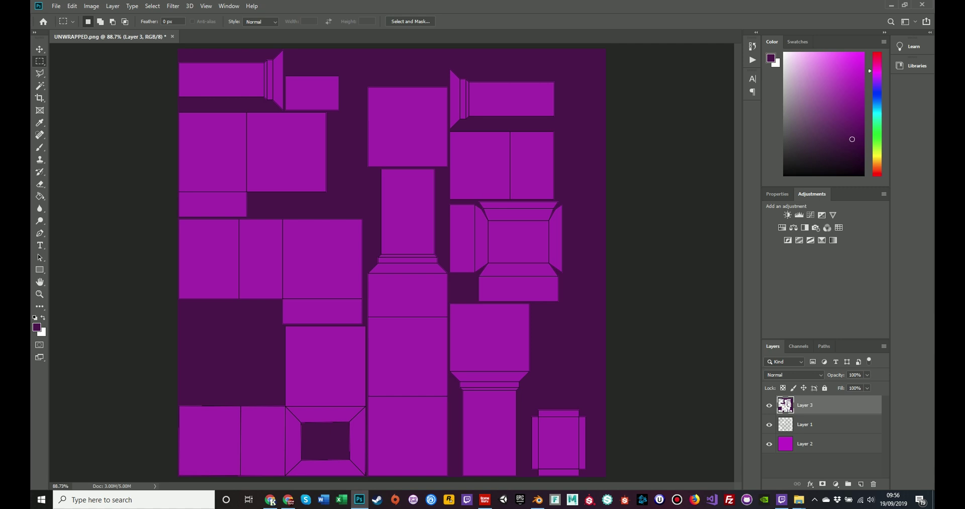
Step: Hide the wireframe outline and magenta layers
{"action": "left_click", "coordinate": [769, 406]}
{"action": "left_click", "coordinate": [769, 424]}
{"action": "left_click", "coordinate": [769, 443]}
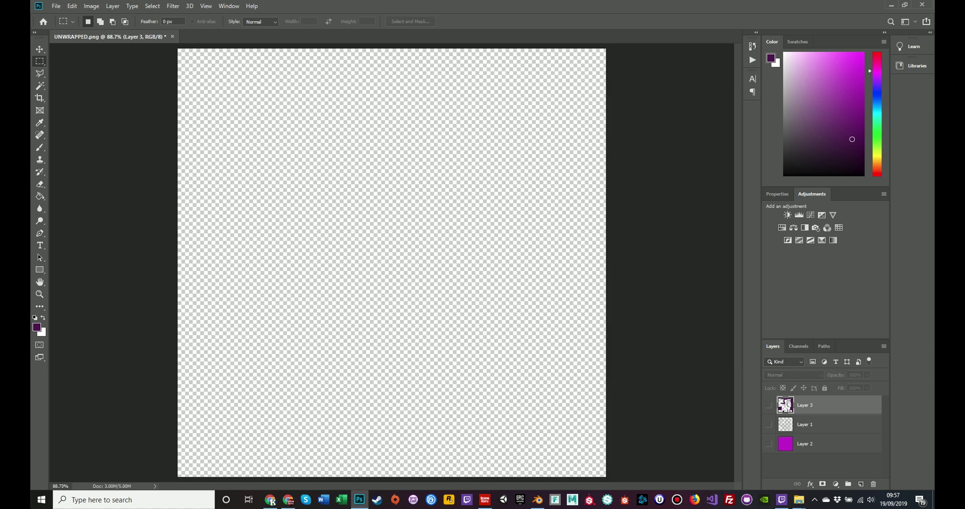
{"action": "left_click", "coordinate": [769, 405]}
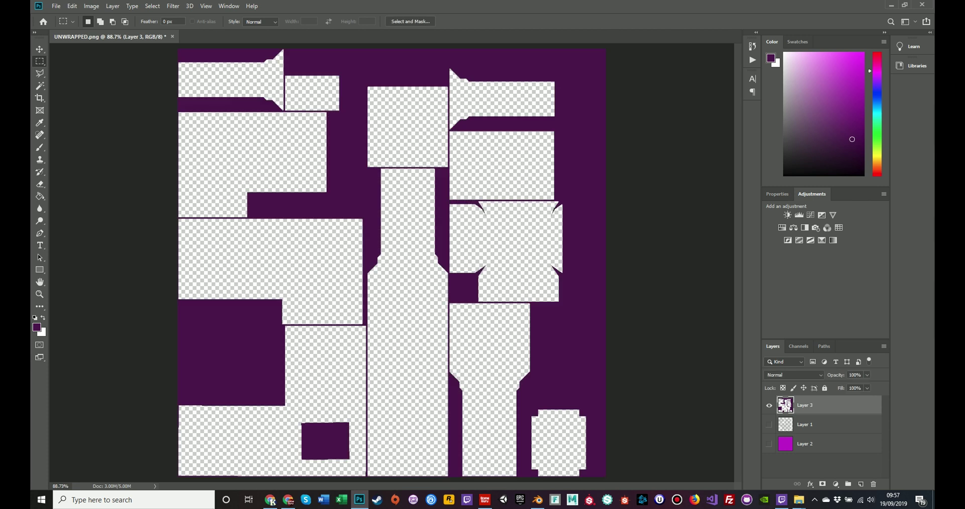
Step: Magic Wand-select several UV islands, showing the magenta layer again
{"action": "key", "text": "w"}
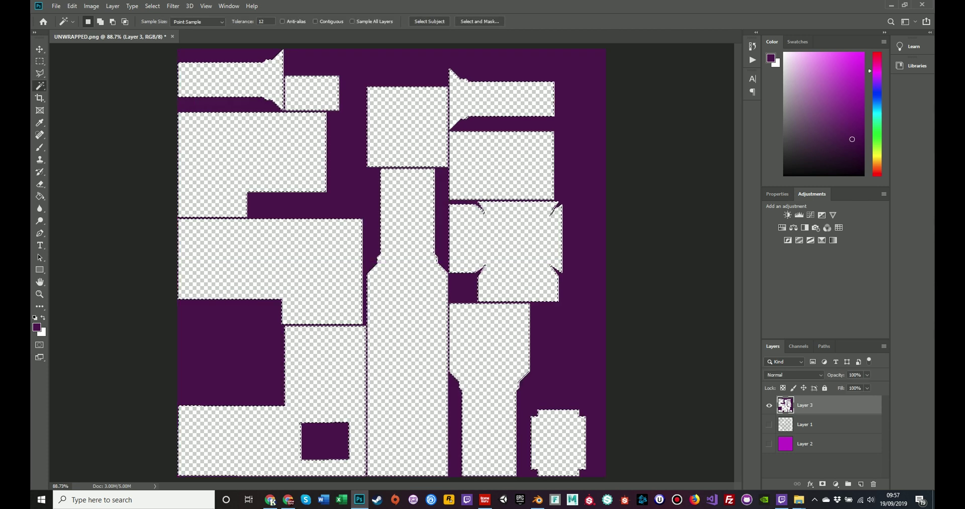
{"action": "left_click", "coordinate": [315, 21]}
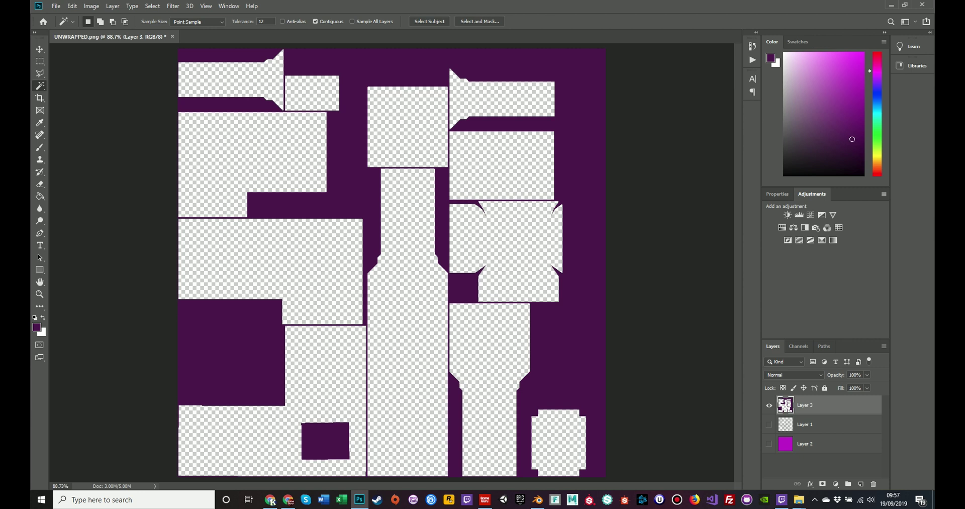
{"action": "left_click", "coordinate": [251, 151]}
{"action": "left_click", "coordinate": [407, 125]}
{"action": "left_click", "coordinate": [503, 166]}
{"action": "left_click", "coordinate": [502, 98]}
{"action": "left_click", "coordinate": [505, 237]}
{"action": "left_click", "coordinate": [490, 427]}
{"action": "left_click", "coordinate": [769, 443]}
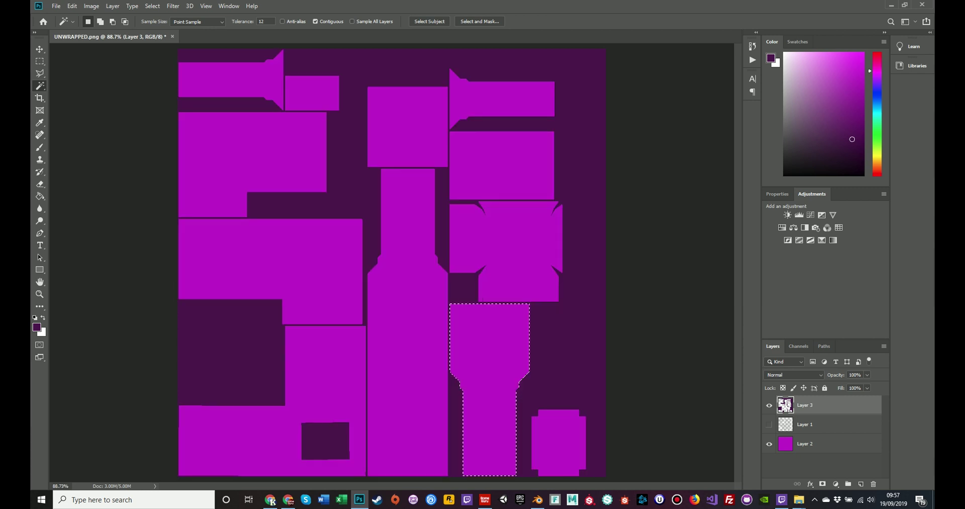
{"action": "left_click", "coordinate": [251, 151]}
{"action": "left_click", "coordinate": [271, 259]}
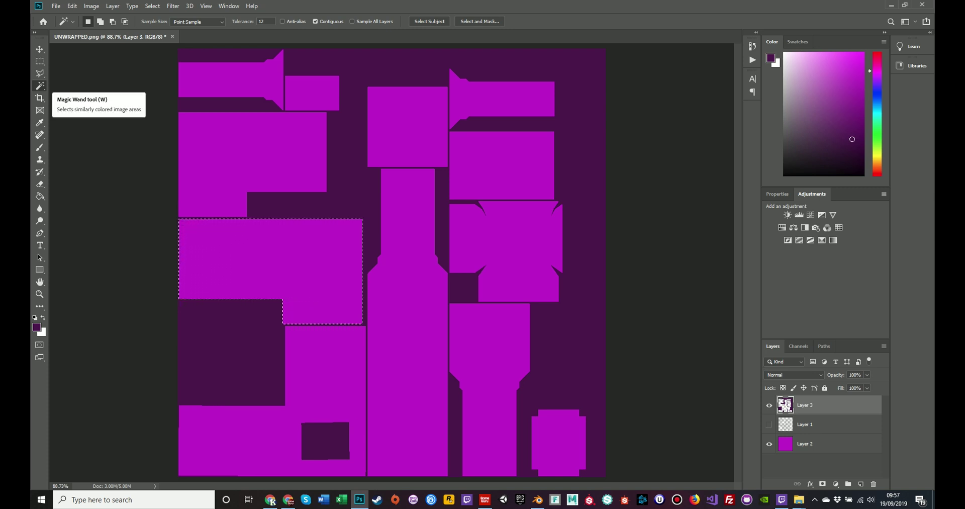
Step: Test a dark purple brush stroke in the selected island, remove it, and deselect
{"action": "key", "text": "b"}
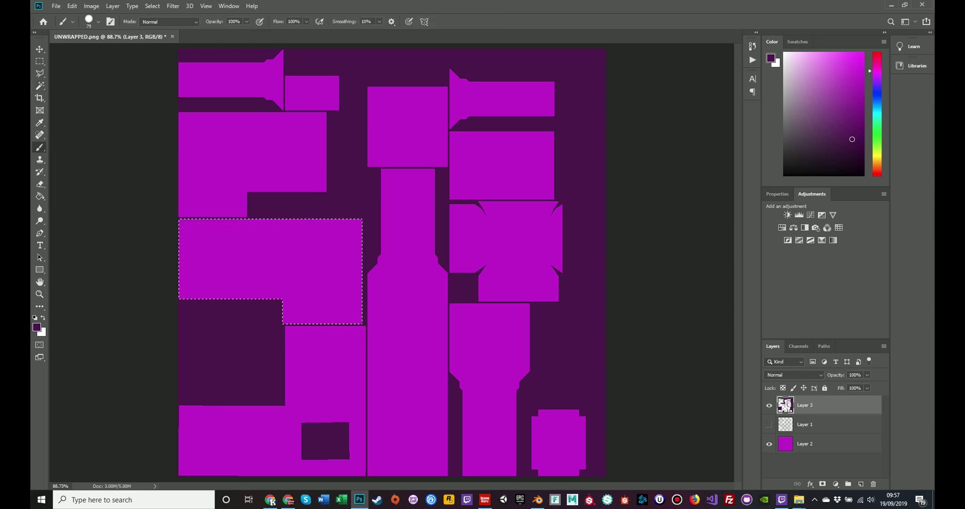
{"action": "mouse_move", "coordinate": [223, 217]}
{"action": "left_mouse_down"}
{"action": "mouse_move", "coordinate": [181, 289]}
{"action": "mouse_move", "coordinate": [352, 223]}
{"action": "mouse_move", "coordinate": [301, 322]}
{"action": "mouse_move", "coordinate": [352, 247]}
{"action": "left_mouse_up"}
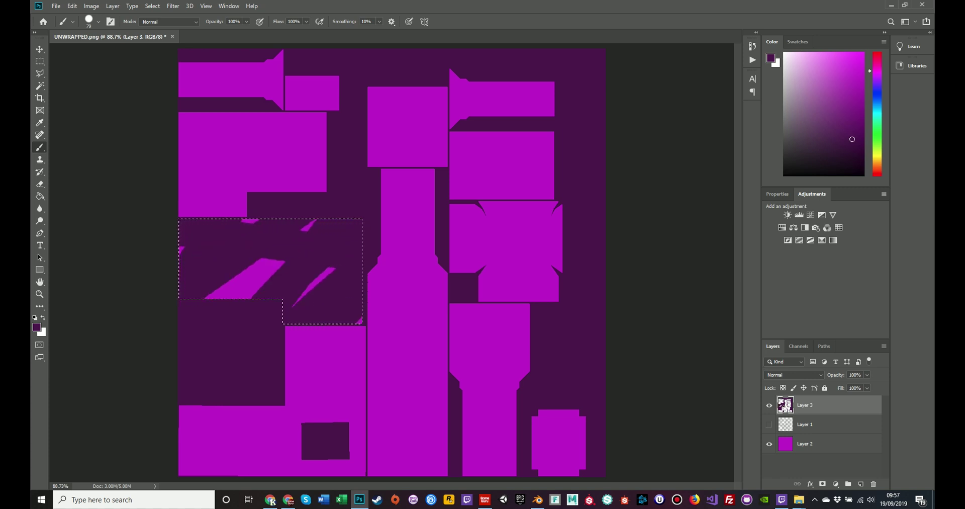
{"action": "key", "text": "Delete"}
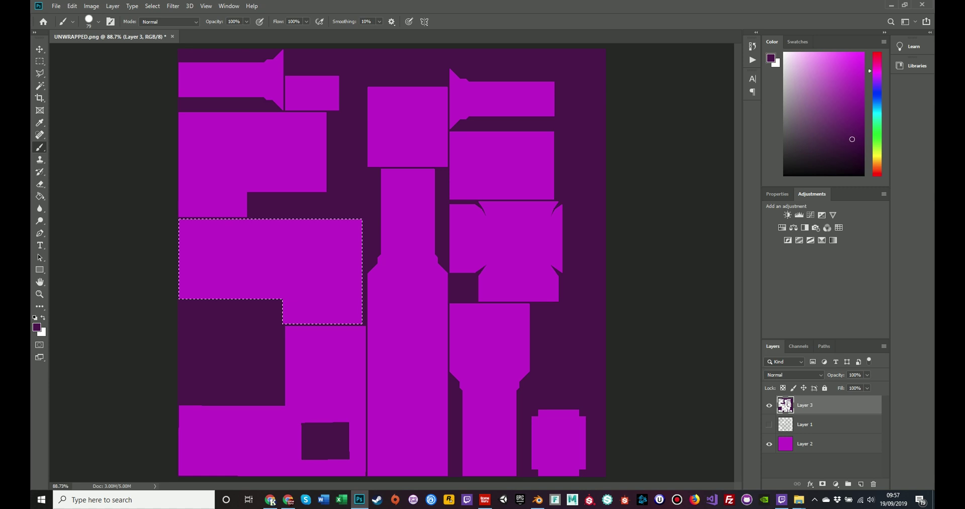
{"action": "key", "text": "ctrl+d"}
{"action": "key", "text": "m"}
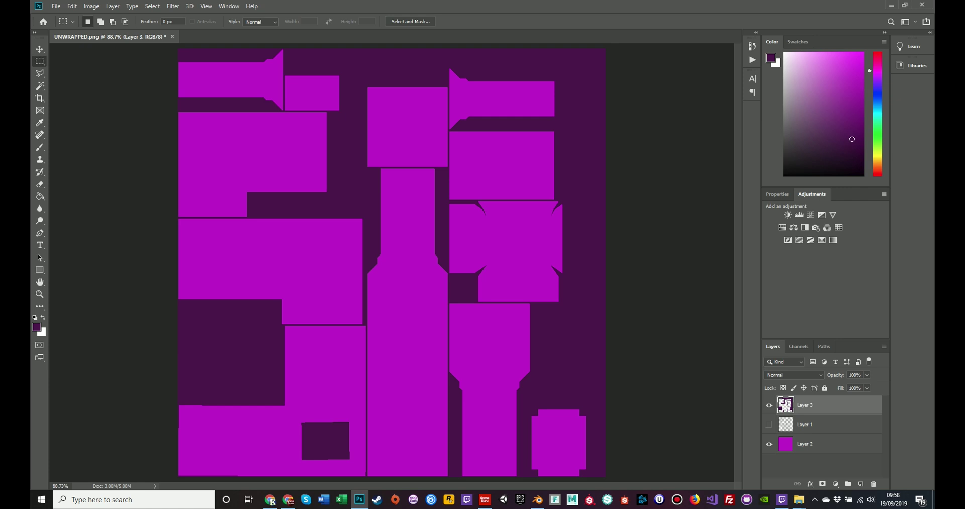
Step: Show the outline layer and add a new layer named FRONTOFSHAPE
{"action": "left_click", "coordinate": [769, 424]}
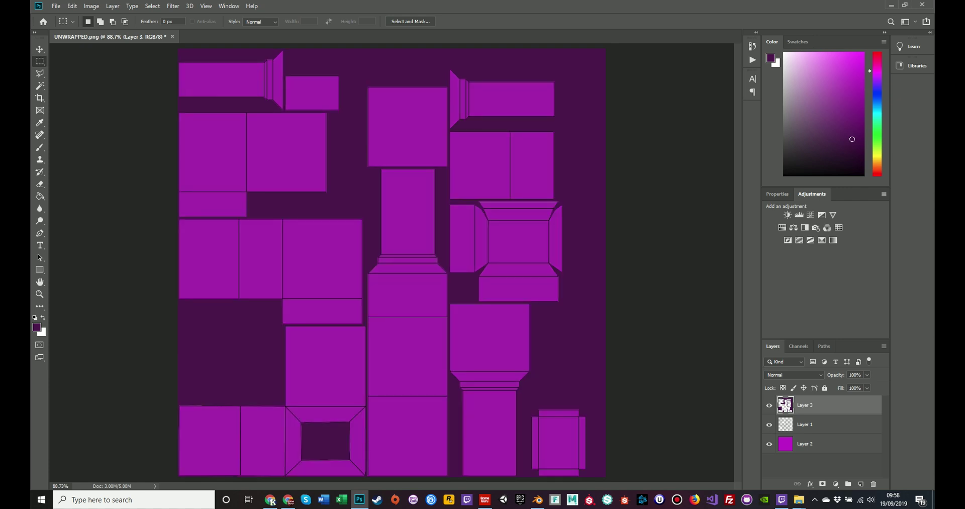
{"action": "key", "text": "ctrl+shift+alt+n"}
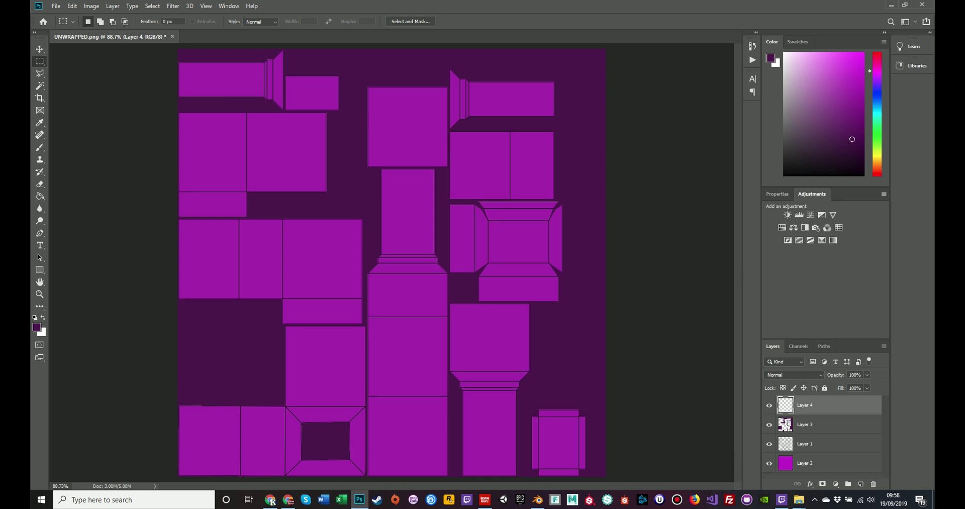
{"action": "double_click", "coordinate": [805, 405]}
{"action": "type", "text": "FRONTOF"}
{"action": "type", "text": "SHAPE"}
{"action": "key", "text": "Return"}
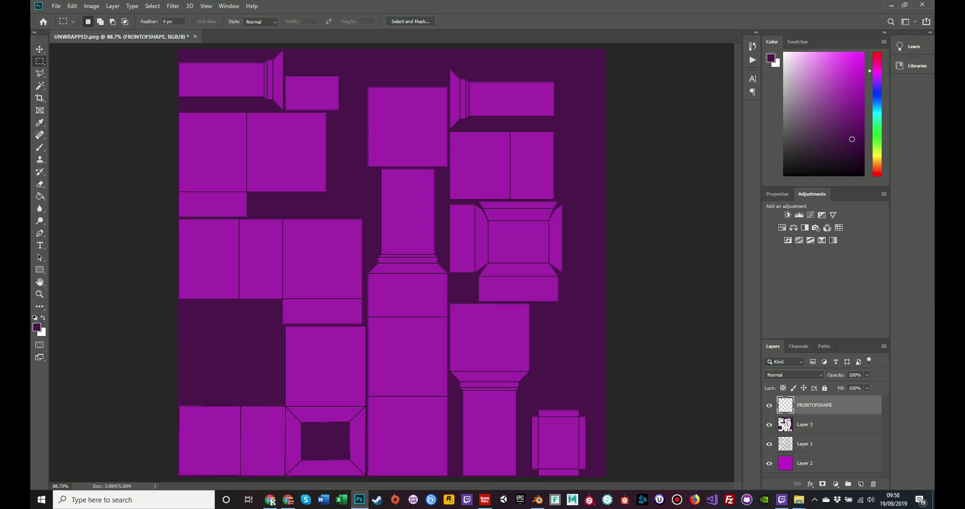
Step: Add red (ef1010) GAME GURU text on the lower-left island and open the rusty door photo
{"action": "key", "text": "t"}
{"action": "key", "text": "i"}
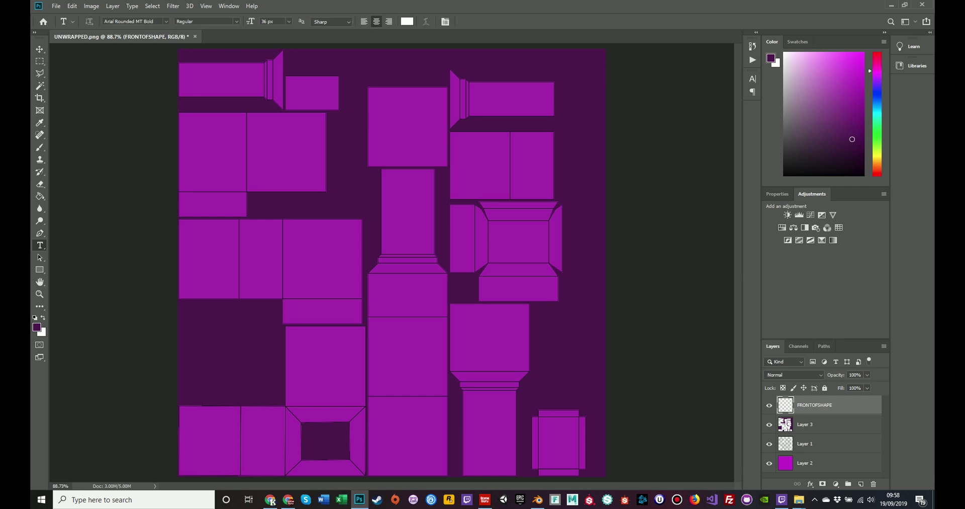
{"action": "left_click", "coordinate": [36, 327]}
{"action": "type", "text": "ef1010"}
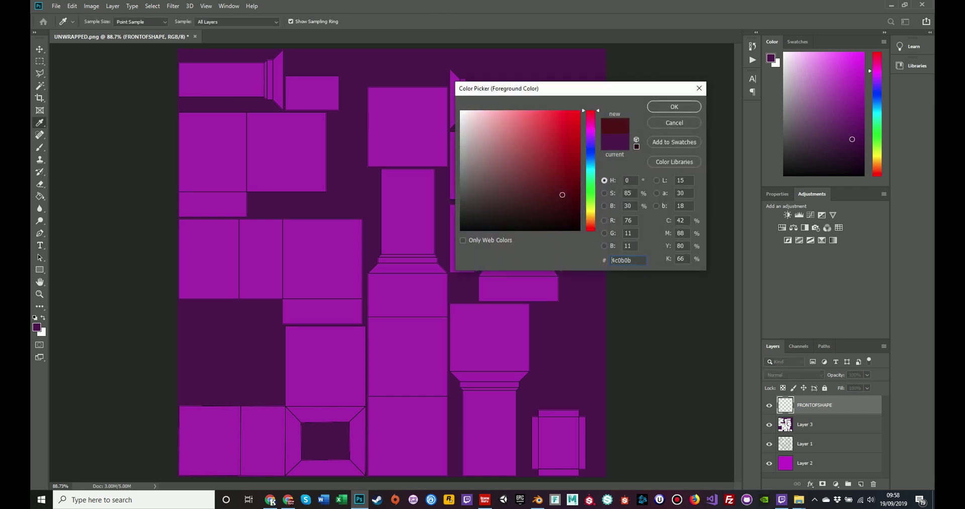
{"action": "left_click", "coordinate": [674, 106]}
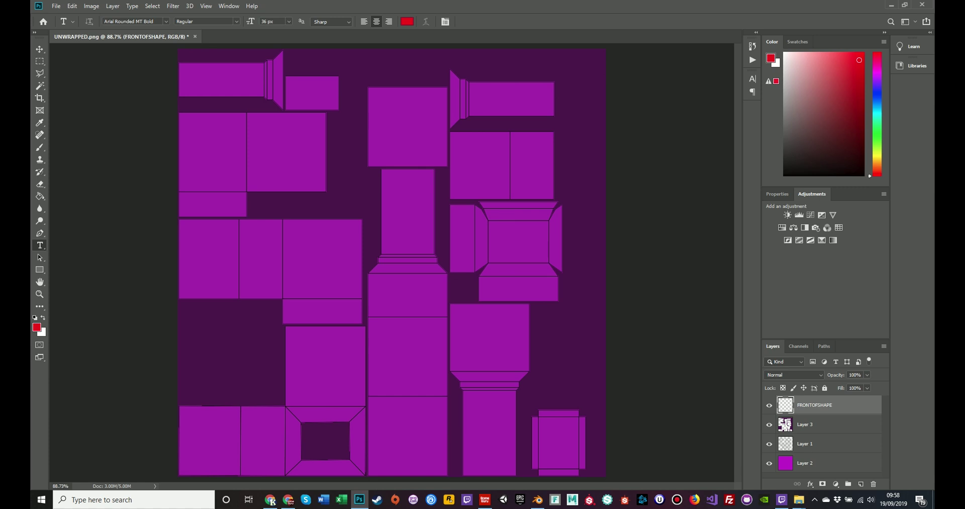
{"action": "left_click", "coordinate": [325, 362]}
{"action": "type", "text": "GAME"}
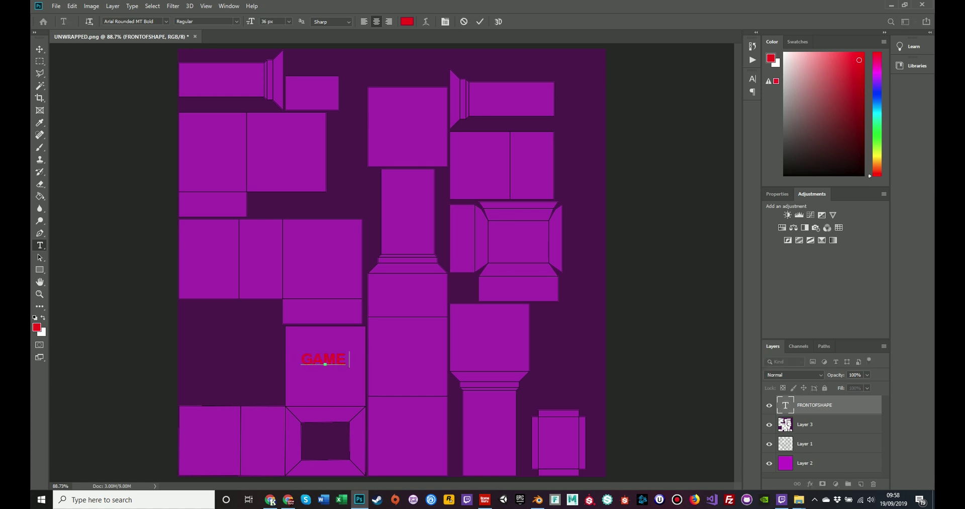
{"action": "type", "text": " GURU"}
{"action": "key", "text": "Escape"}
{"action": "key", "text": "v"}
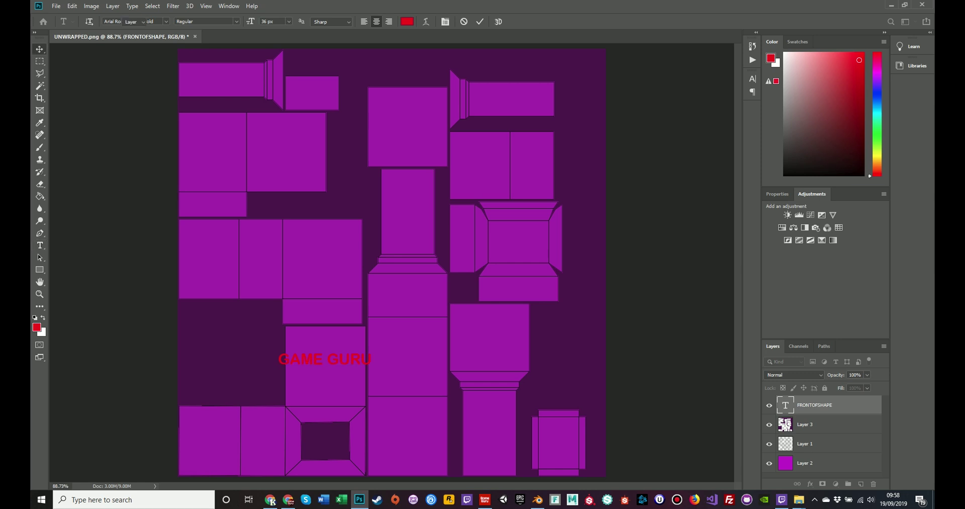
{"action": "left_click_drag", "start_coordinate": [327, 359], "coordinate": [232, 444]}
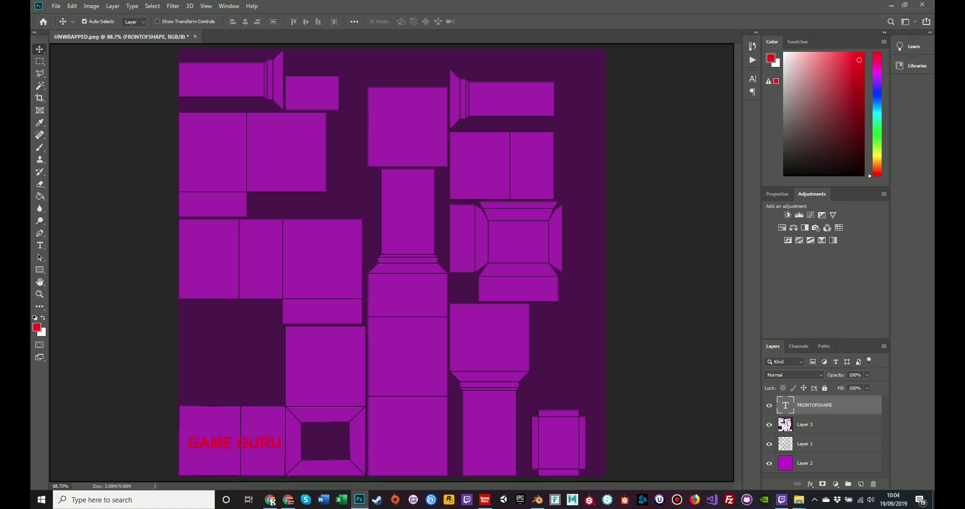
{"action": "left_click_drag", "start_coordinate": [337, 10], "coordinate": [342, 43]}
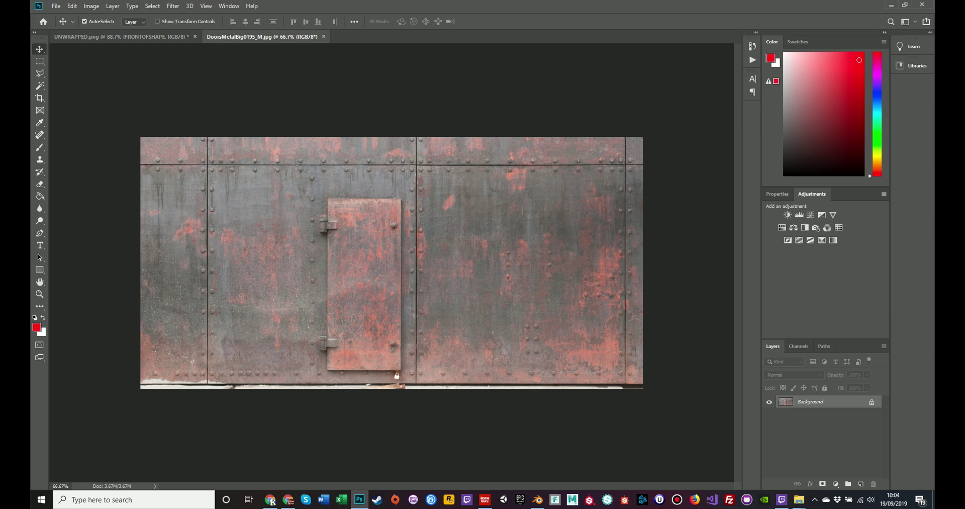
Step: Copy a riveted patch of the metal door and paste it over the UV islands
{"action": "key", "text": "m"}
{"action": "left_click_drag", "start_coordinate": [195, 153], "coordinate": [272, 221]}
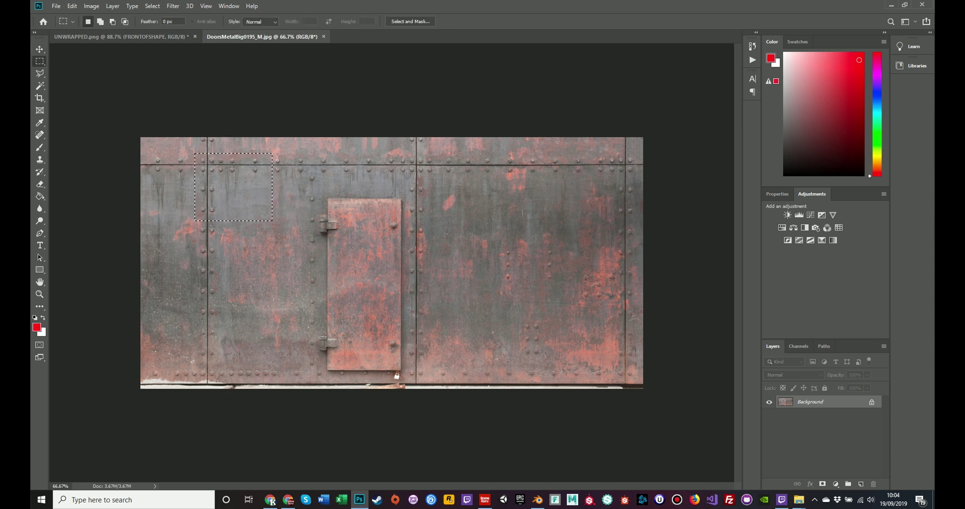
{"action": "key", "text": "ctrl+c"}
{"action": "key", "text": "ctrl+Tab"}
{"action": "key", "text": "ctrl+v"}
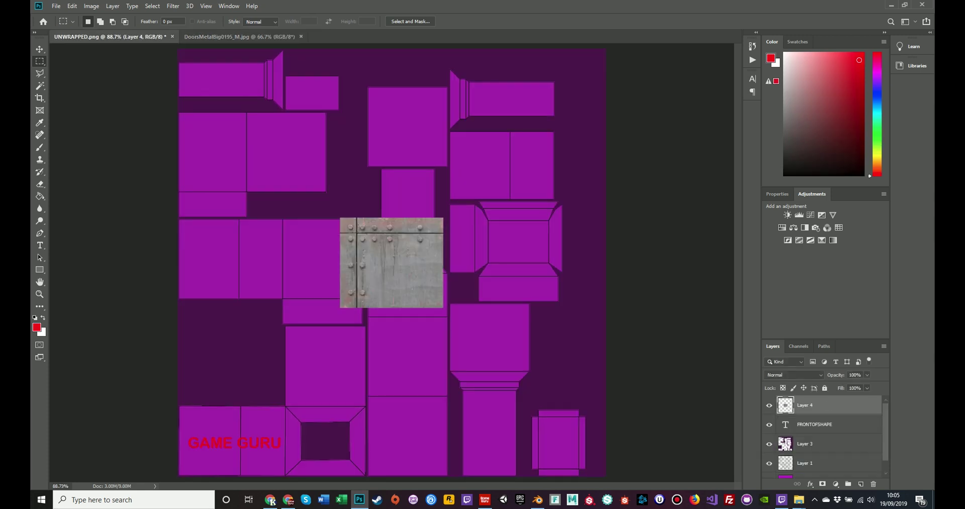
{"action": "scroll", "coordinate": [181, 225], "scroll_direction": "up", "scroll_amount": 3, "text": "alt"}
{"action": "scroll", "coordinate": [181, 225], "scroll_direction": "up", "scroll_amount": 1, "text": "alt"}
{"action": "key", "text": "v"}
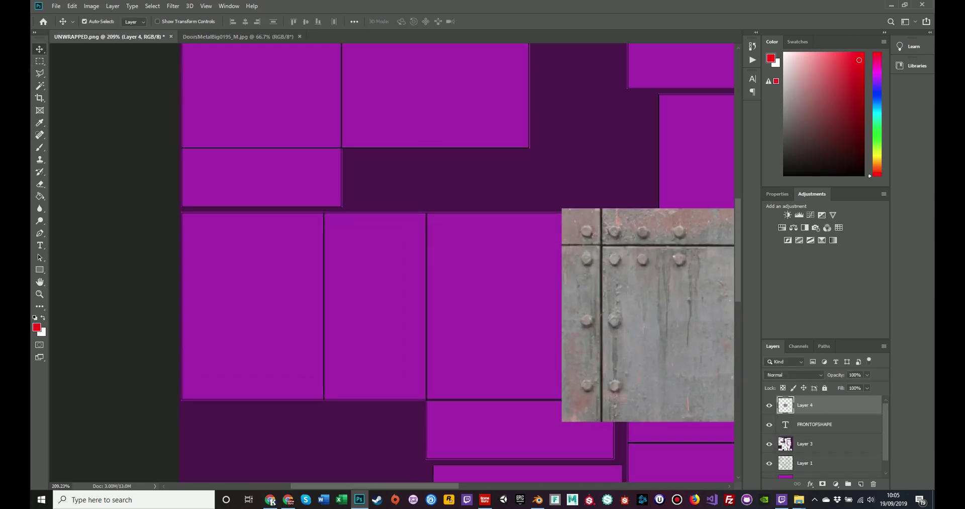
{"action": "mouse_move", "coordinate": [639, 275]}
{"action": "left_mouse_down"}
{"action": "mouse_move", "coordinate": [480, 324]}
{"action": "mouse_move", "coordinate": [318, 273]}
{"action": "left_mouse_up"}
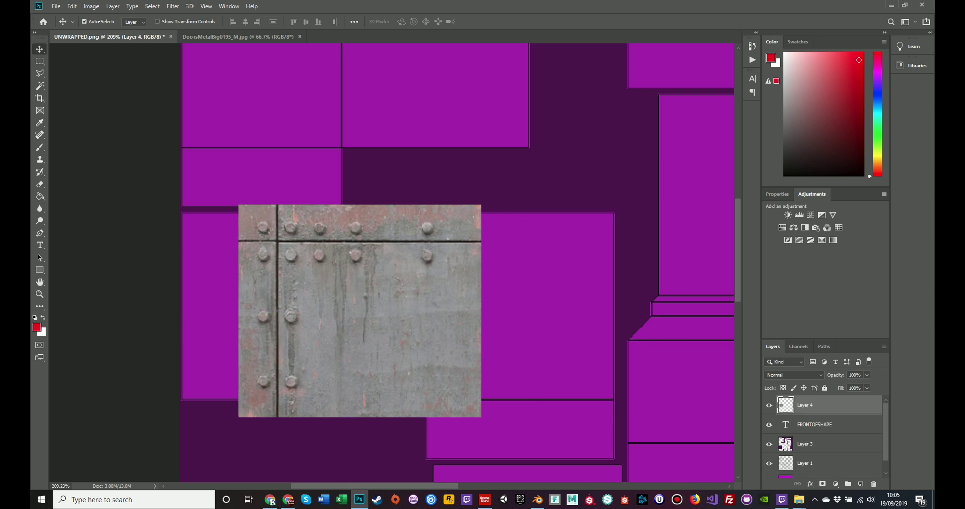
Step: Lower the metal layer to 89% opacity and position it over the upper-left panel
{"action": "left_click", "coordinate": [867, 375]}
{"action": "left_click_drag", "start_coordinate": [867, 386], "coordinate": [863, 386]}
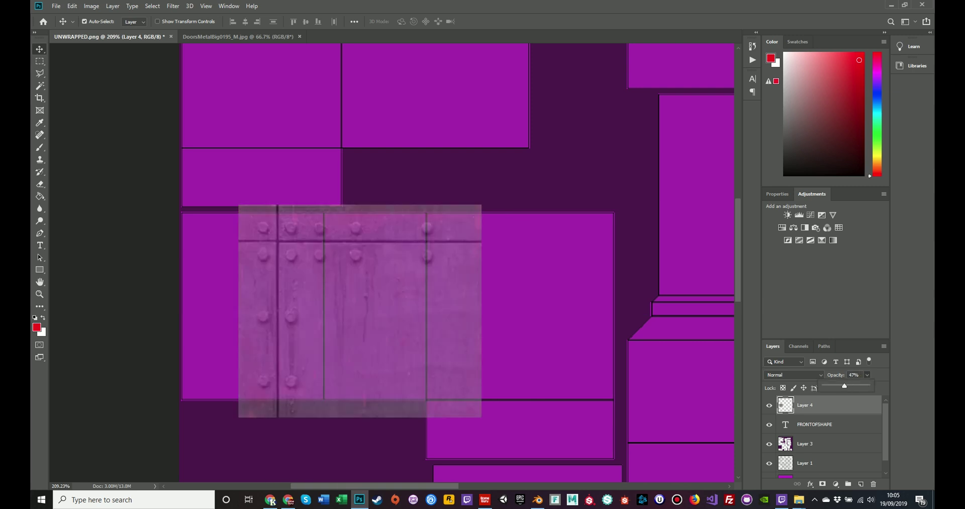
{"action": "left_click_drag", "start_coordinate": [383, 321], "coordinate": [317, 291]}
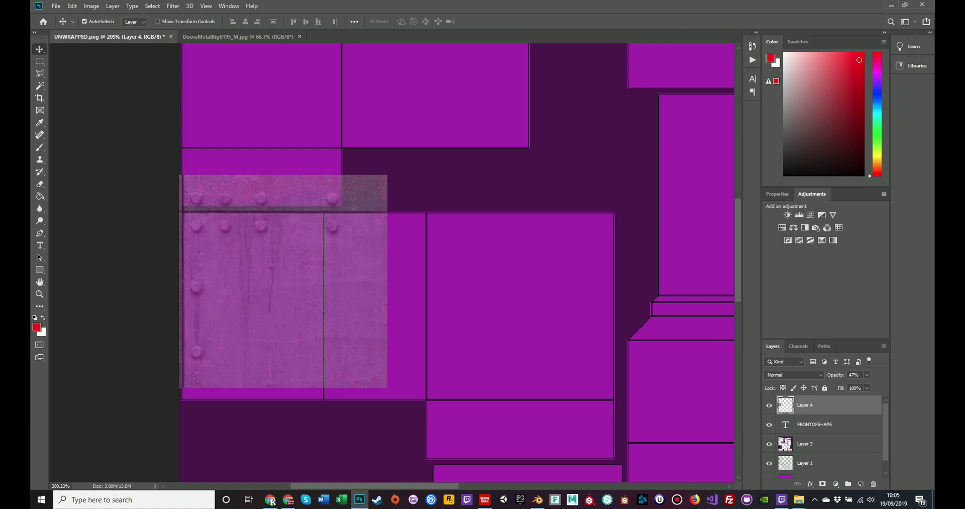
{"action": "left_click", "coordinate": [40, 184]}
{"action": "mouse_move", "coordinate": [431, 238]}
{"action": "right_mouse_down", "text": "alt"}
{"action": "mouse_move", "coordinate": [436, 217]}
{"action": "mouse_move", "coordinate": [412, 237]}
{"action": "mouse_move", "coordinate": [417, 267]}
{"action": "mouse_move", "coordinate": [441, 227]}
{"action": "mouse_move", "coordinate": [422, 228]}
{"action": "right_mouse_up", "text": "alt"}
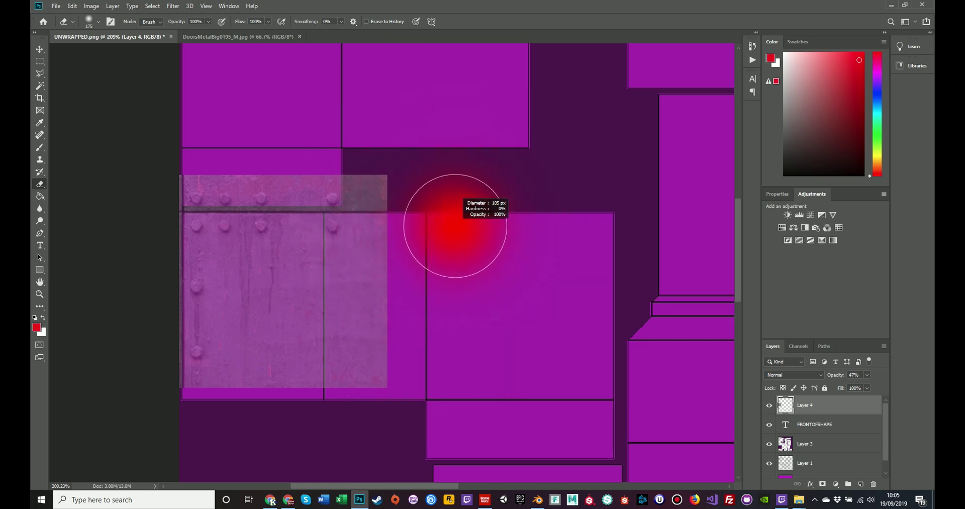
Step: Soft-erase the metal texture's right and bottom edges and set opacity to 100%
{"action": "mouse_move", "coordinate": [392, 181]}
{"action": "left_mouse_down"}
{"action": "mouse_move", "coordinate": [392, 382]}
{"action": "mouse_move", "coordinate": [347, 226]}
{"action": "left_mouse_up"}
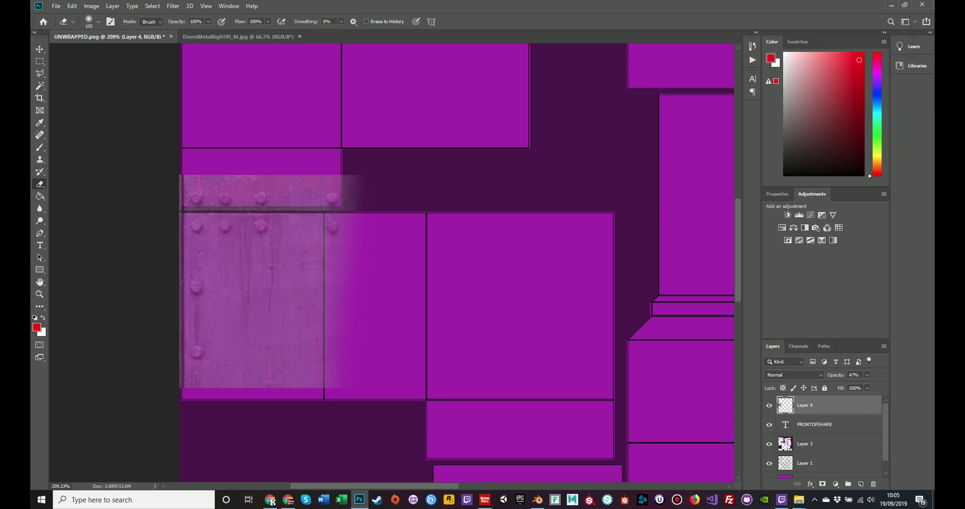
{"action": "left_click_drag", "start_coordinate": [327, 367], "coordinate": [201, 347]}
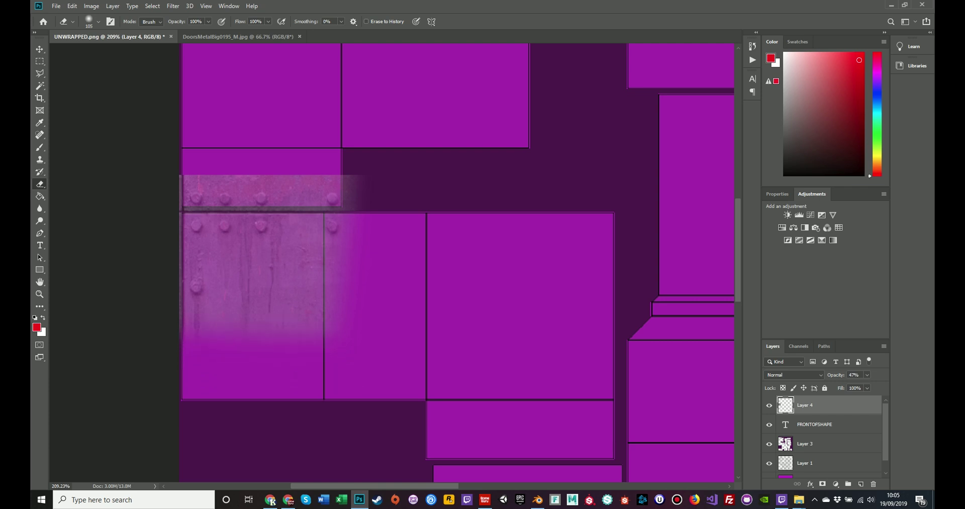
{"action": "left_click", "coordinate": [867, 374]}
{"action": "left_click_drag", "start_coordinate": [875, 385], "coordinate": [885, 385]}
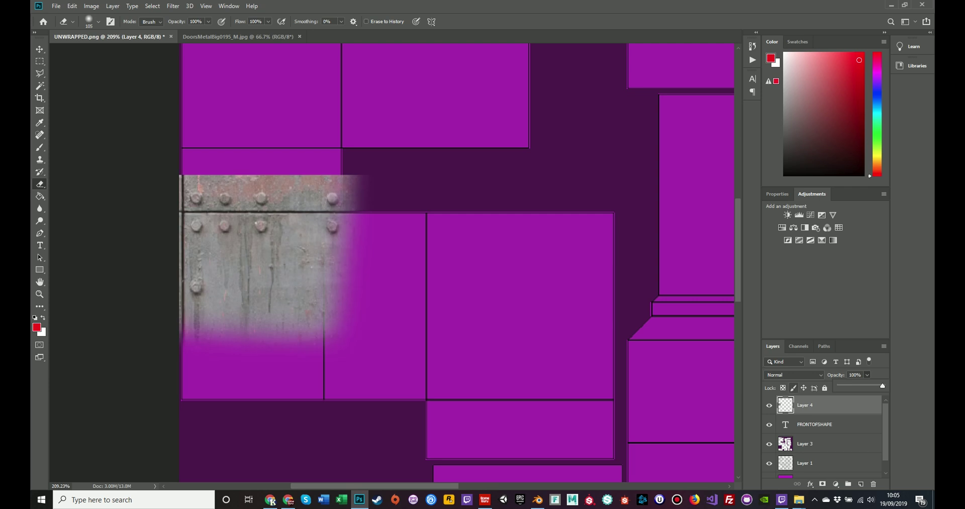
Step: Move Layer 3 to the top and delete metal texture outside the large left panel
{"action": "left_click", "coordinate": [824, 444]}
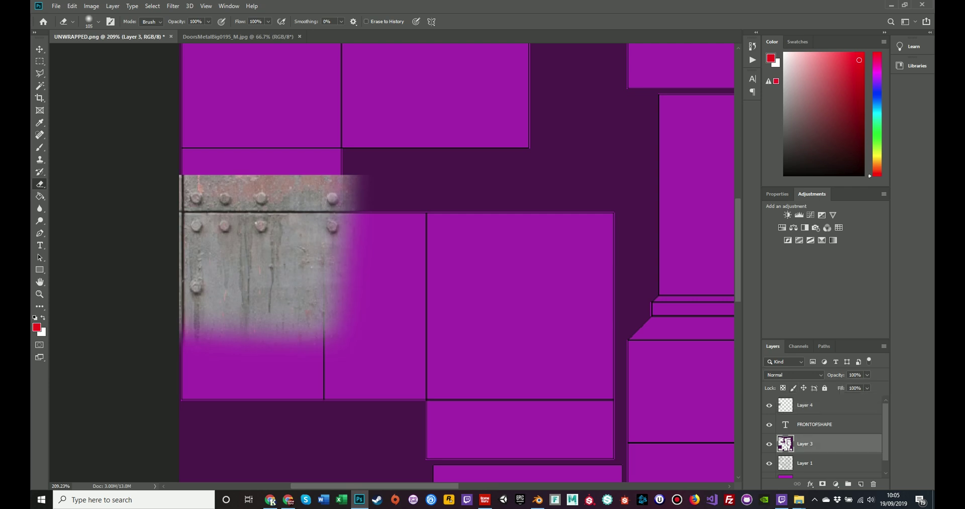
{"action": "key", "text": "ctrl+shift+bracketright"}
{"action": "left_click", "coordinate": [769, 405]}
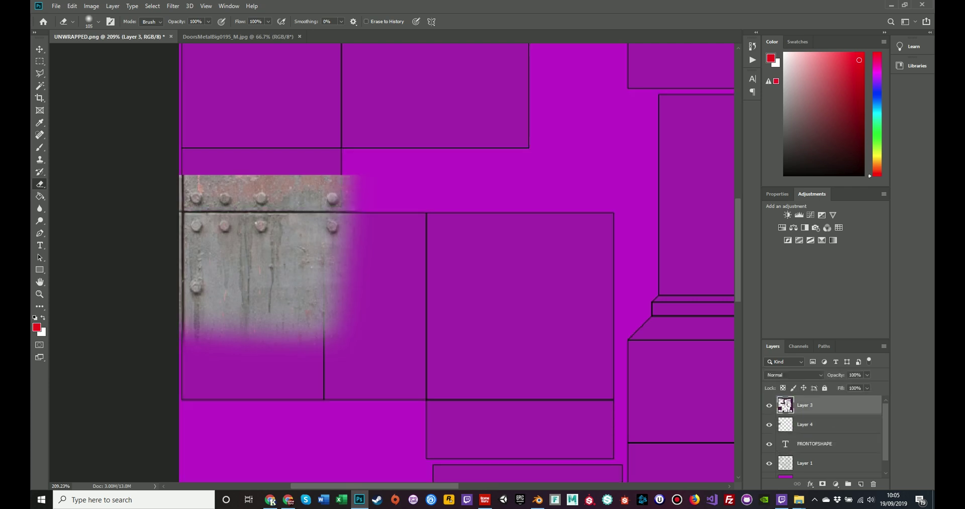
{"action": "key", "text": "w"}
{"action": "left_click", "coordinate": [520, 302]}
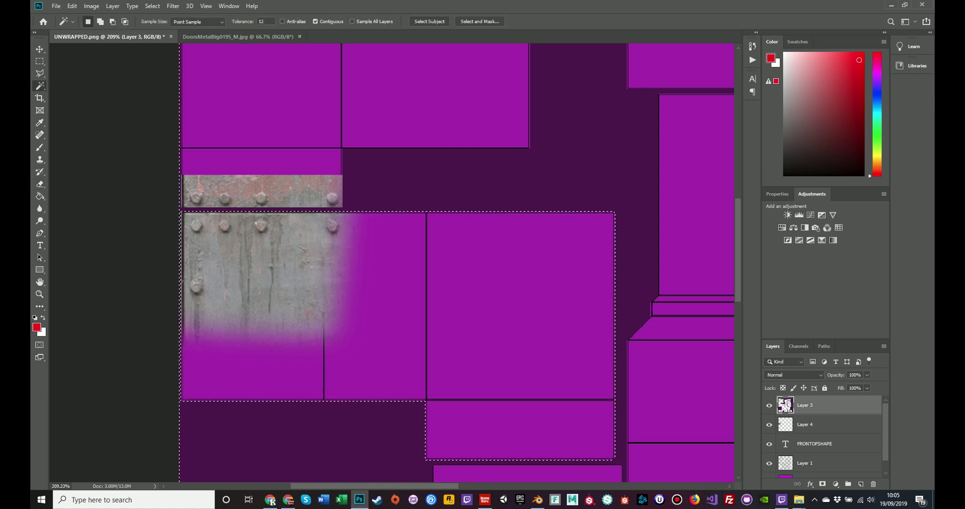
{"action": "left_click", "coordinate": [180, 301], "text": "shift"}
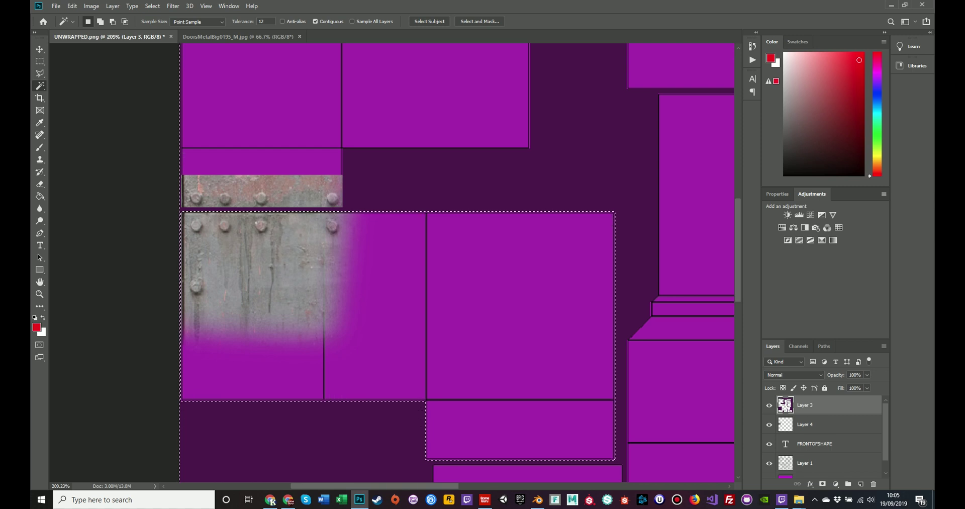
{"action": "key", "text": "alt+bracketleft"}
{"action": "key", "text": "Delete"}
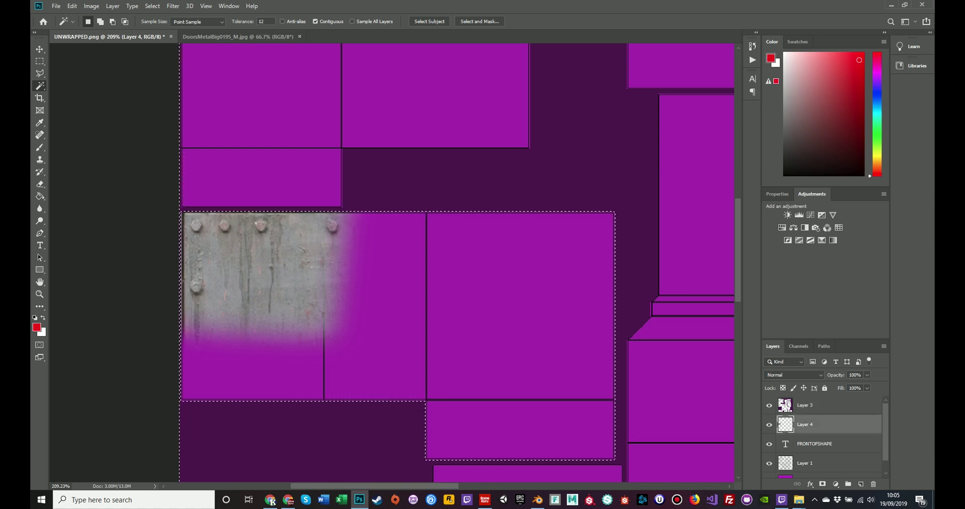
{"action": "key", "text": "m"}
{"action": "key", "text": "ctrl+d"}
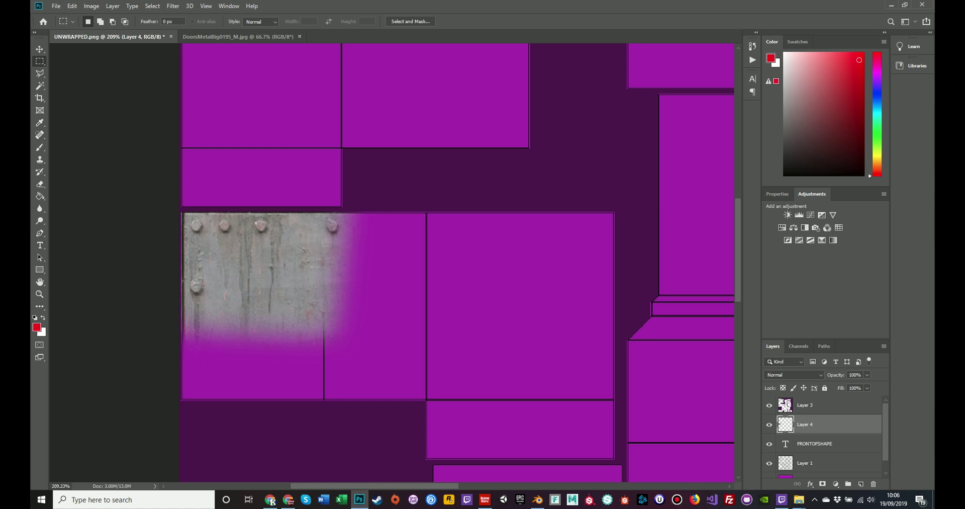
Step: Save the texture as PNG named newwrap in BlenderImp, then bring Blender forward
{"action": "key", "text": "alt+f"}
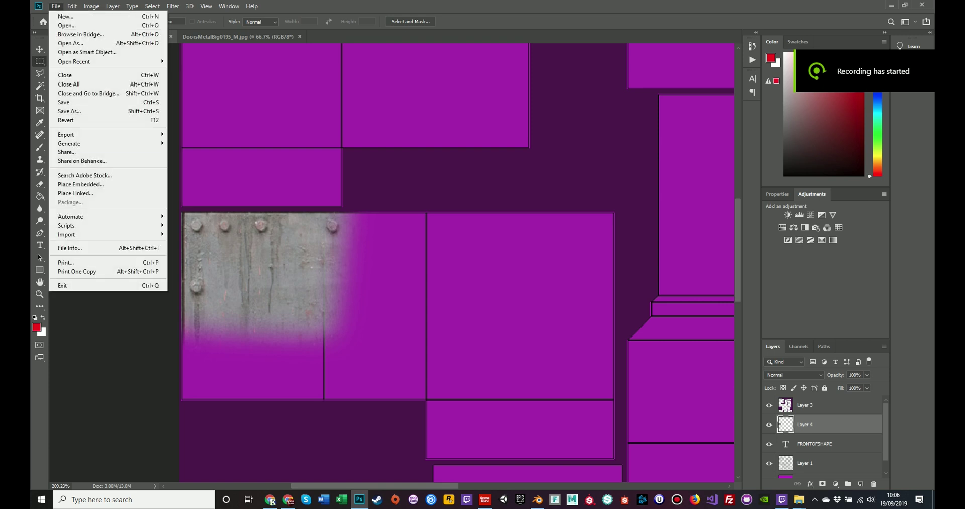
{"action": "key", "text": "a"}
{"action": "key", "text": "Return"}
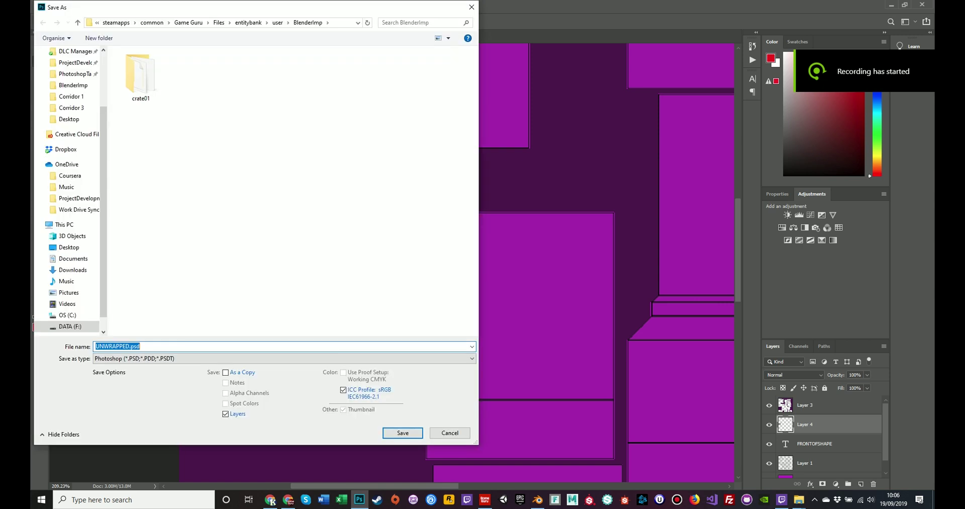
{"action": "left_click", "coordinate": [281, 357]}
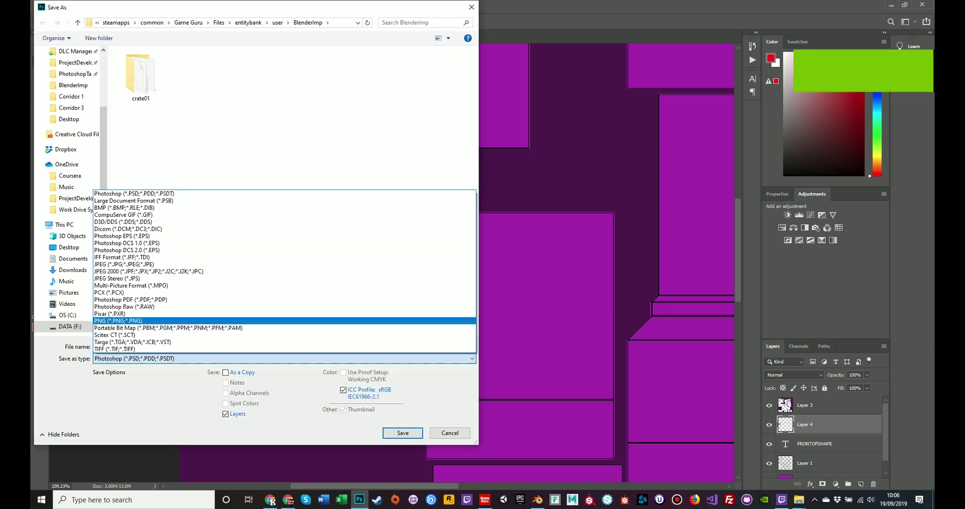
{"action": "key", "text": "Return"}
{"action": "key", "text": "shift+Tab"}
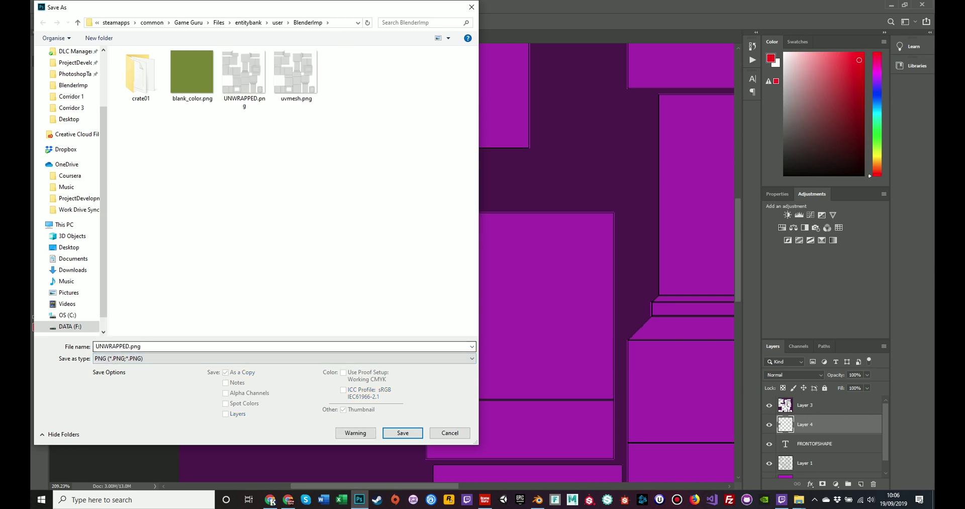
{"action": "type", "text": "new"}
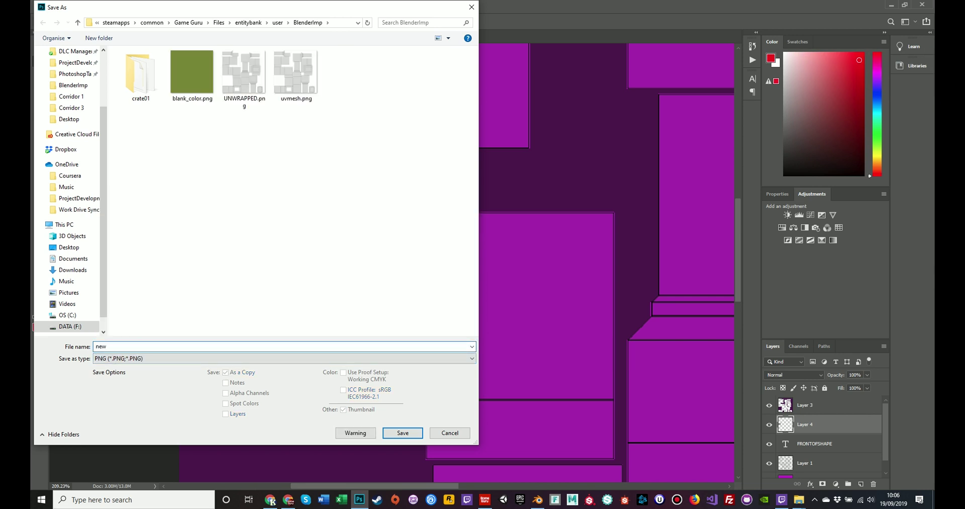
{"action": "type", "text": "wrap"}
{"action": "key", "text": "Return"}
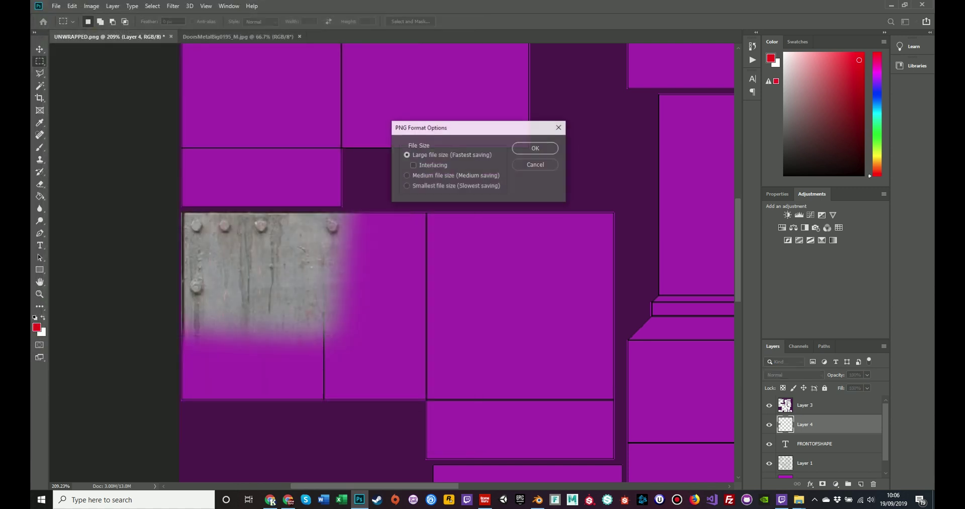
{"action": "key", "text": "Return"}
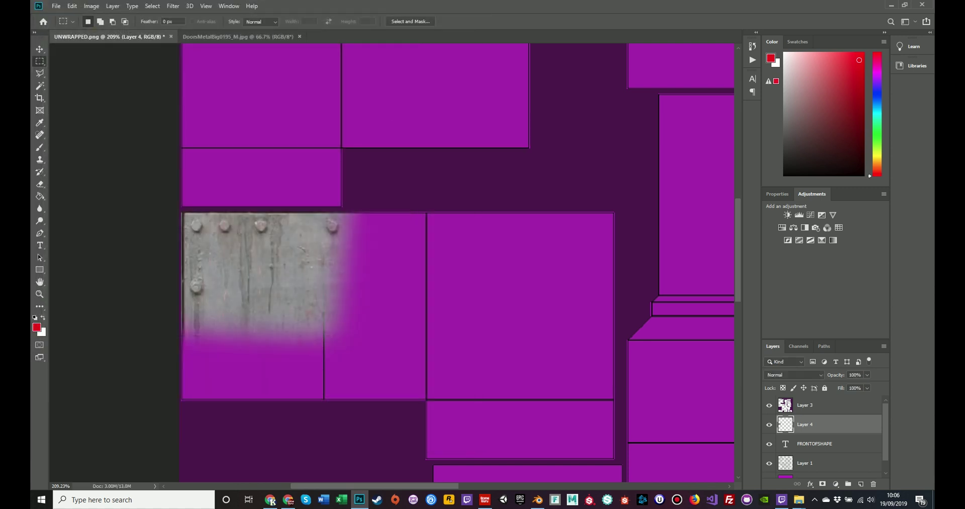
{"action": "left_click", "coordinate": [537, 499]}
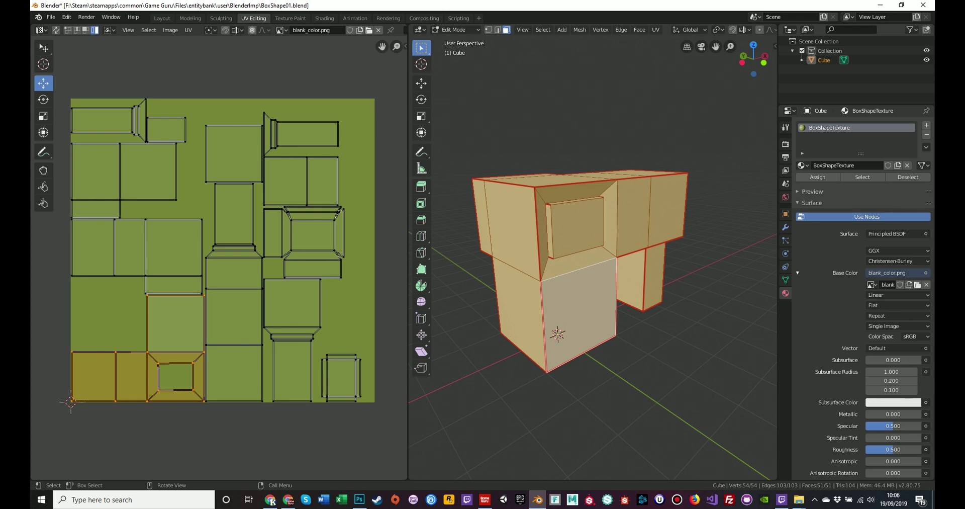
Step: In the Layout workspace, select the cube and inspect BoxShapeTexture's blank_color.png Base Color
{"action": "key", "text": "alt+a"}
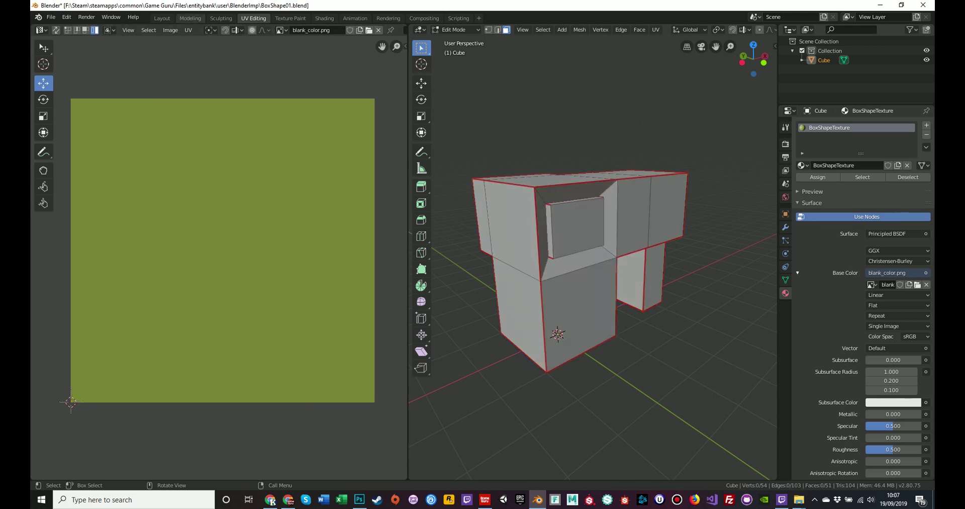
{"action": "left_click", "coordinate": [190, 18]}
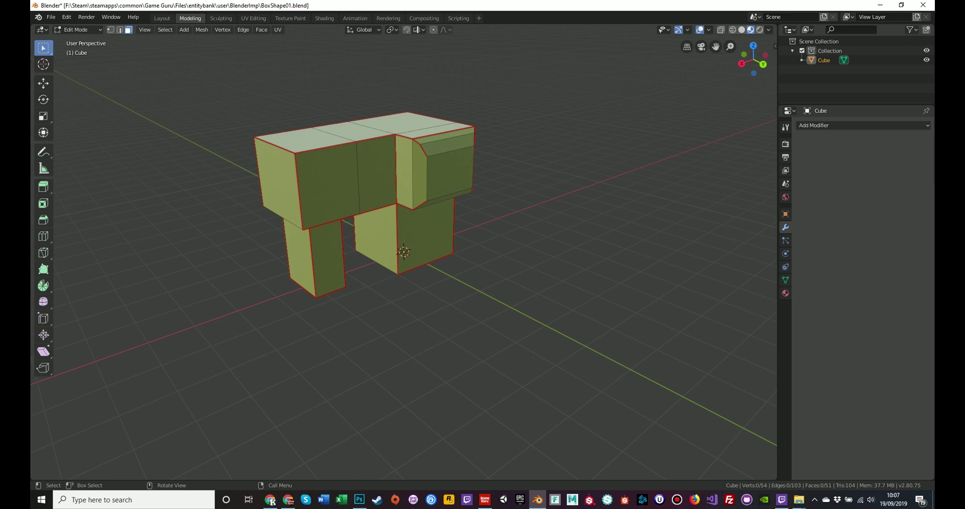
{"action": "left_click", "coordinate": [162, 18]}
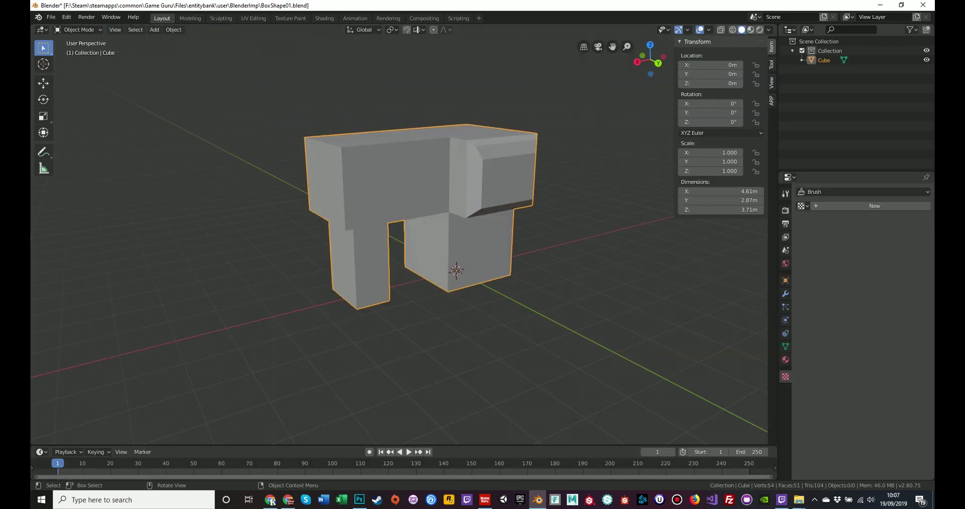
{"action": "key", "text": "alt+a"}
{"action": "middle_click_drag", "start_coordinate": [402, 226], "coordinate": [410, 224]}
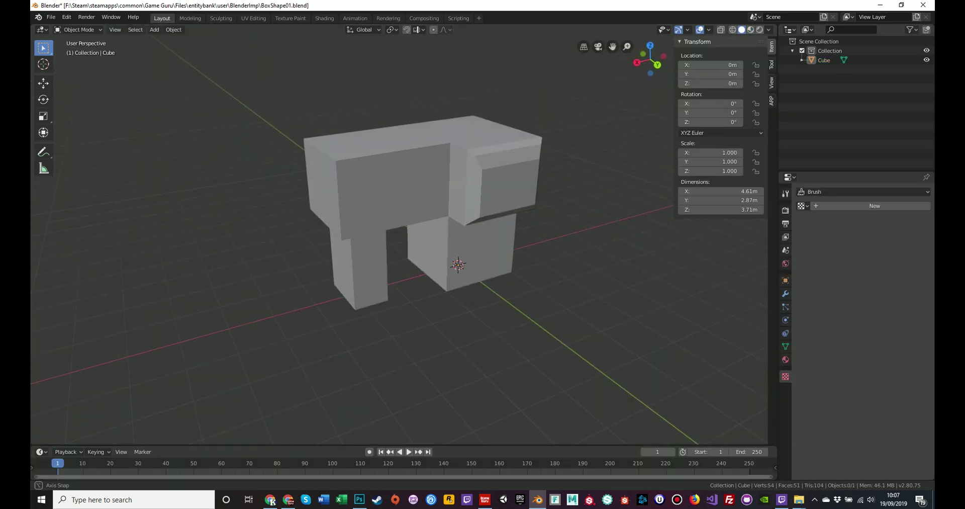
{"action": "key", "text": "a"}
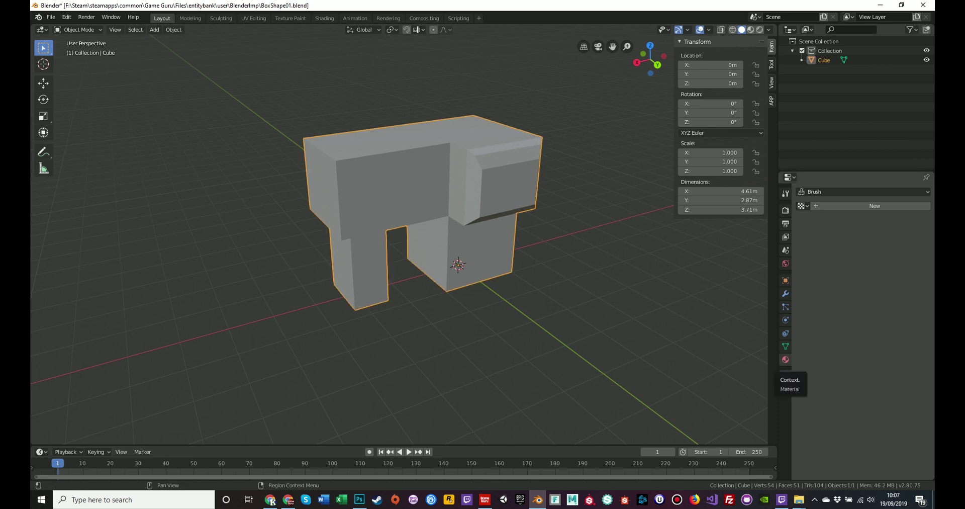
{"action": "left_click", "coordinate": [785, 360]}
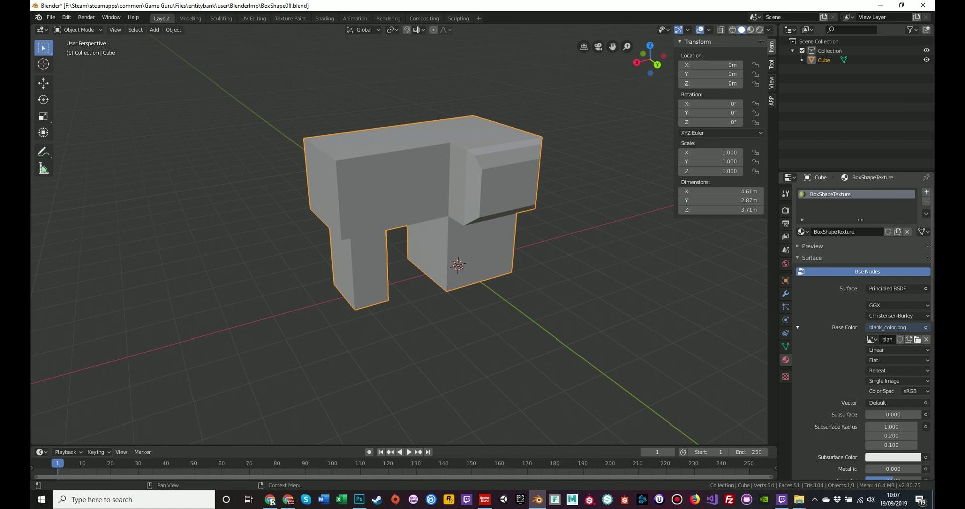
{"action": "left_click", "coordinate": [925, 327]}
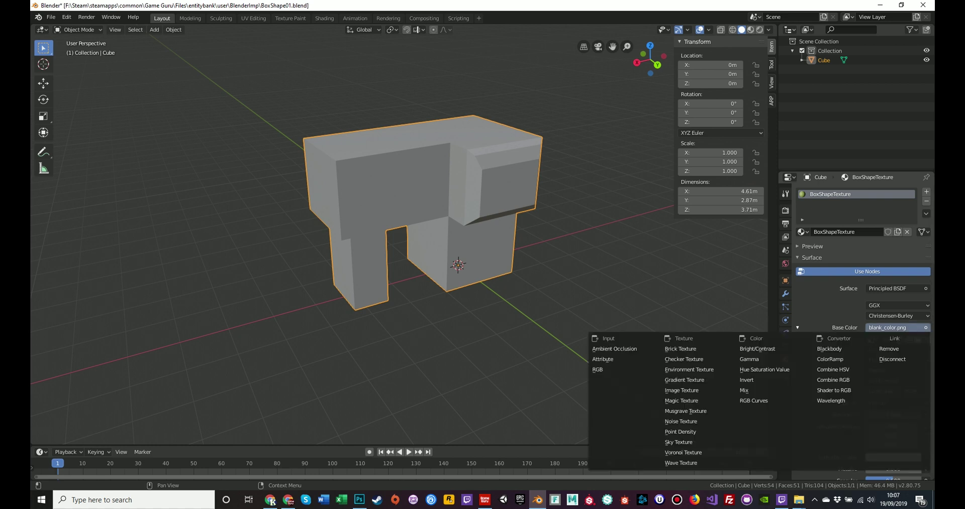
{"action": "key", "text": "Escape"}
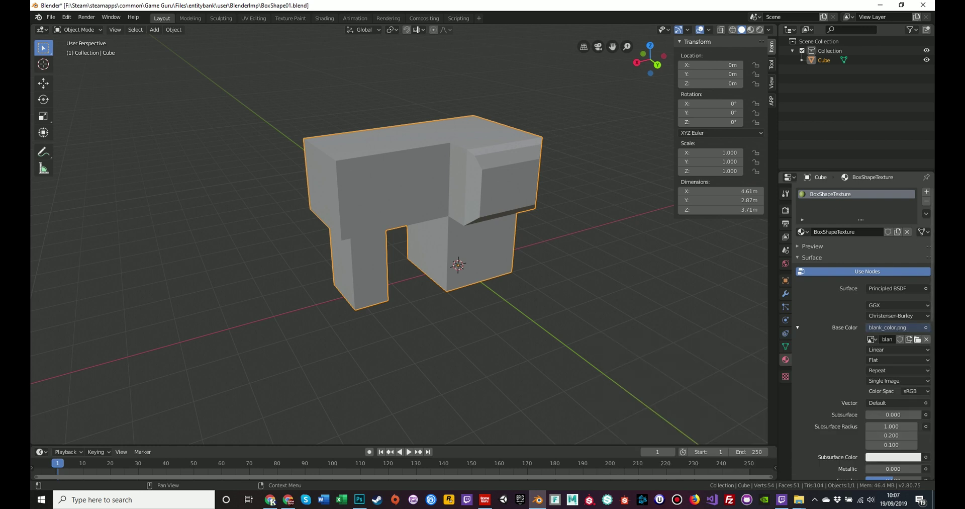
Step: Load newwrap.png as the Base Color image and switch to Material Preview shading
{"action": "left_click", "coordinate": [917, 339]}
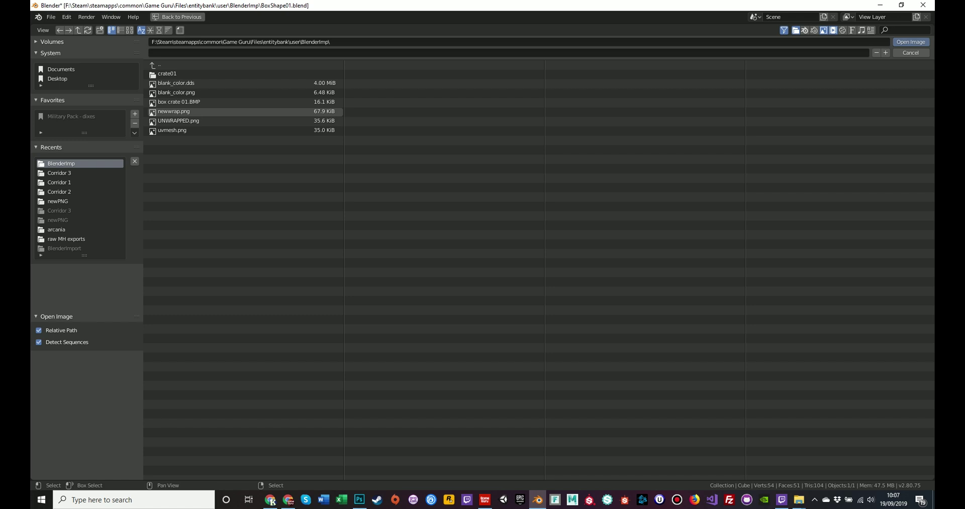
{"action": "double_click", "coordinate": [173, 111]}
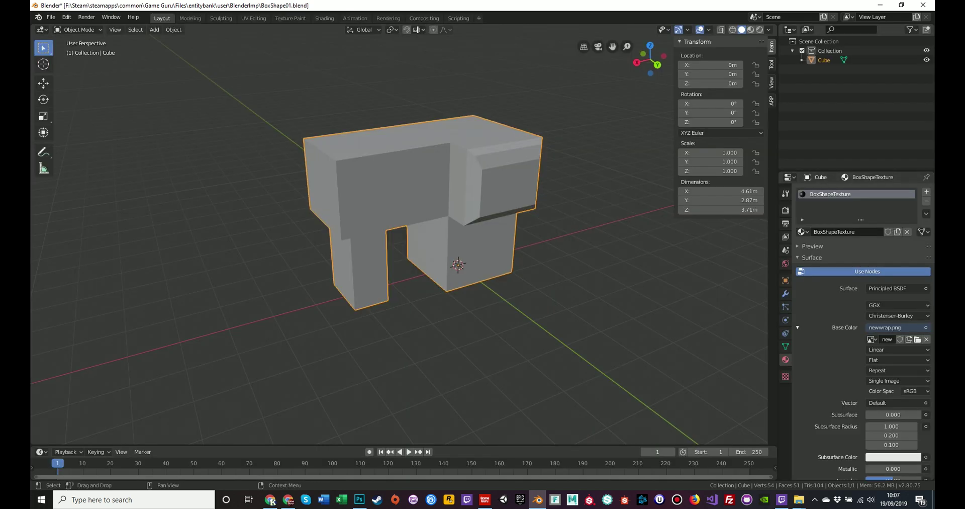
{"action": "left_click", "coordinate": [750, 30]}
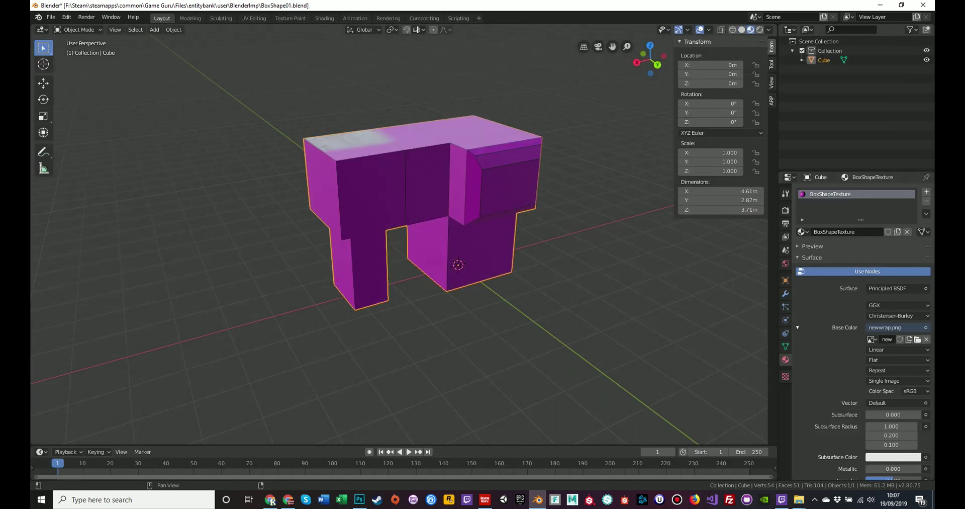
{"action": "key", "text": "alt+a"}
Step: Orbit and zoom around the model to inspect the metal patch and GAME GURU lettering
{"action": "middle_click_drag", "start_coordinate": [402, 227], "coordinate": [452, 201]}
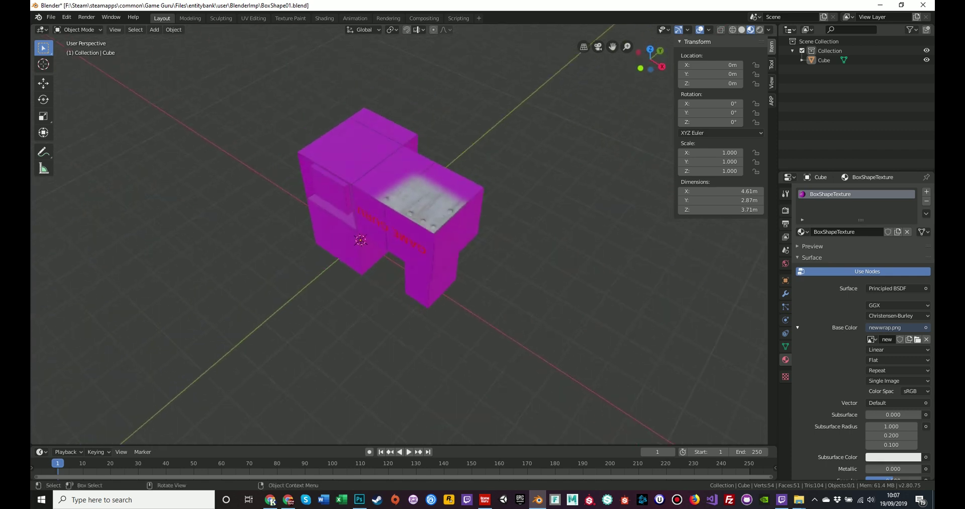
{"action": "scroll", "coordinate": [382, 201], "scroll_direction": "up", "scroll_amount": 2}
{"action": "scroll", "coordinate": [382, 201], "scroll_direction": "up", "scroll_amount": 1}
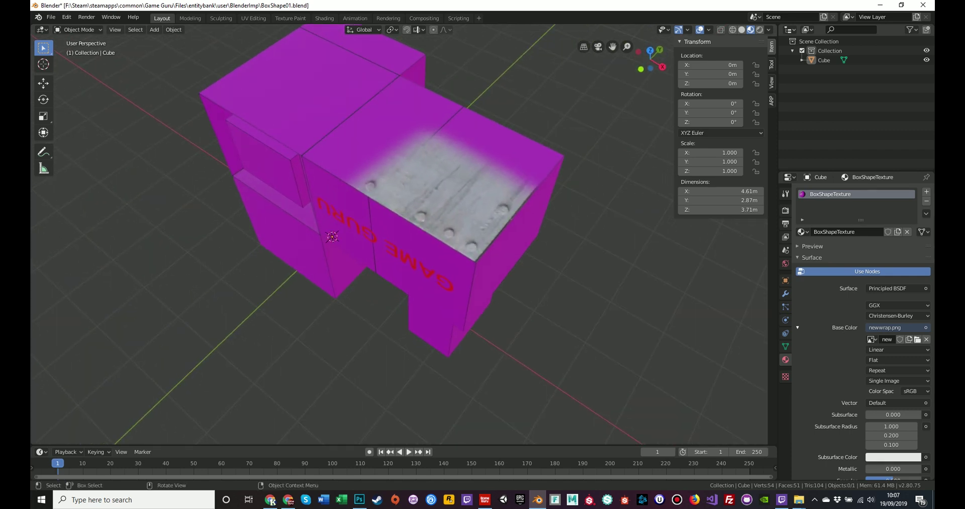
{"action": "middle_click_drag", "start_coordinate": [382, 226], "coordinate": [404, 166]}
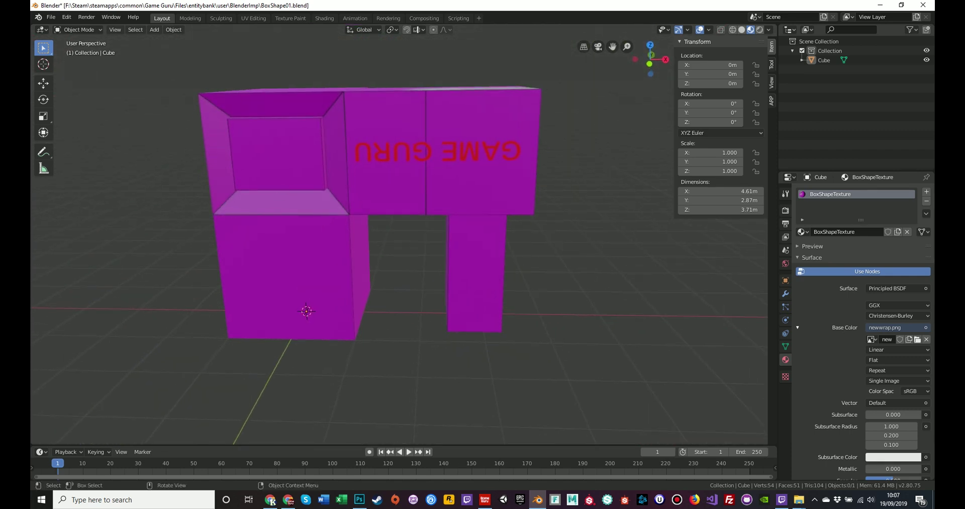
{"action": "mouse_move", "coordinate": [402, 226]}
{"action": "middle_mouse_down"}
{"action": "mouse_move", "coordinate": [357, 203]}
{"action": "mouse_move", "coordinate": [372, 221]}
{"action": "mouse_move", "coordinate": [291, 202]}
{"action": "mouse_move", "coordinate": [312, 191]}
{"action": "mouse_move", "coordinate": [362, 224]}
{"action": "mouse_move", "coordinate": [302, 214]}
{"action": "middle_mouse_up"}
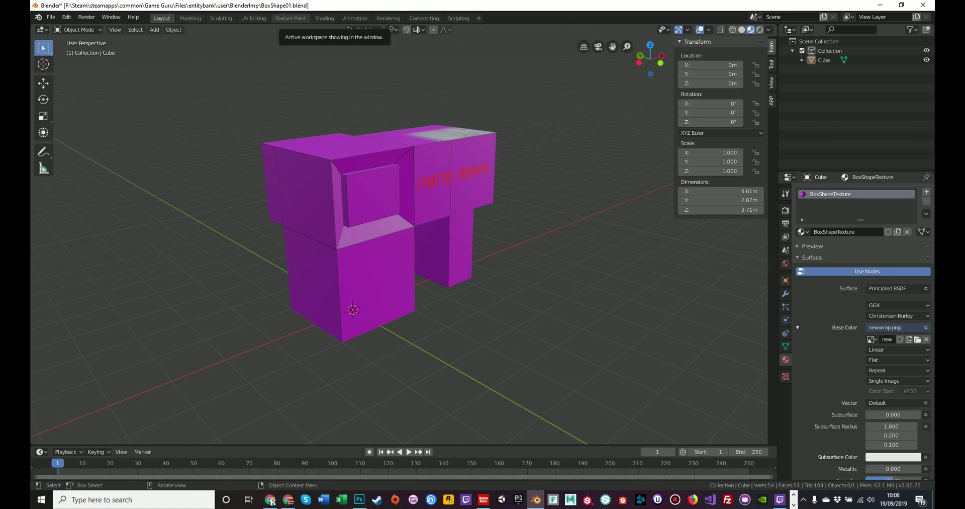
Step: In the Texture Paint workspace, paint yellow strokes onto the cube model
{"action": "left_click", "coordinate": [290, 18]}
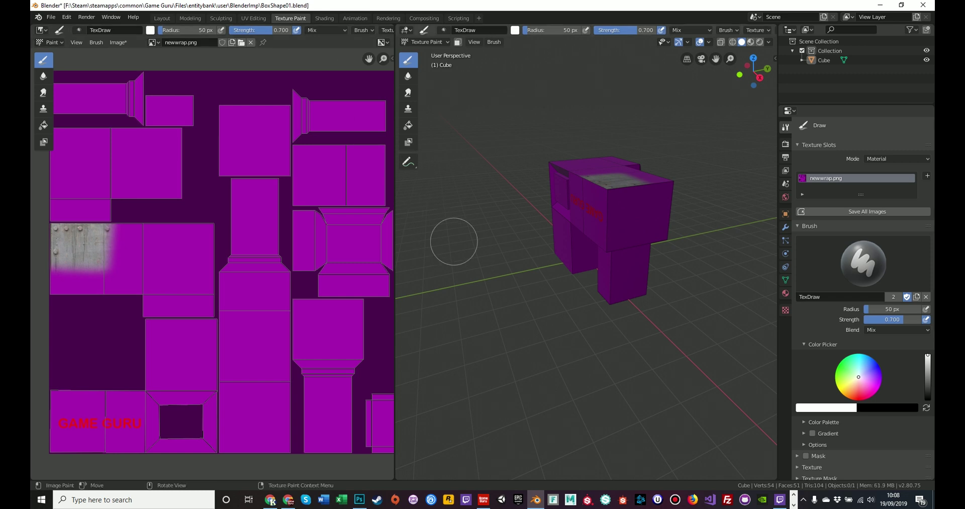
{"action": "scroll", "coordinate": [242, 264], "scroll_direction": "down", "scroll_amount": 3}
{"action": "scroll", "coordinate": [243, 266], "scroll_direction": "up", "scroll_amount": 2}
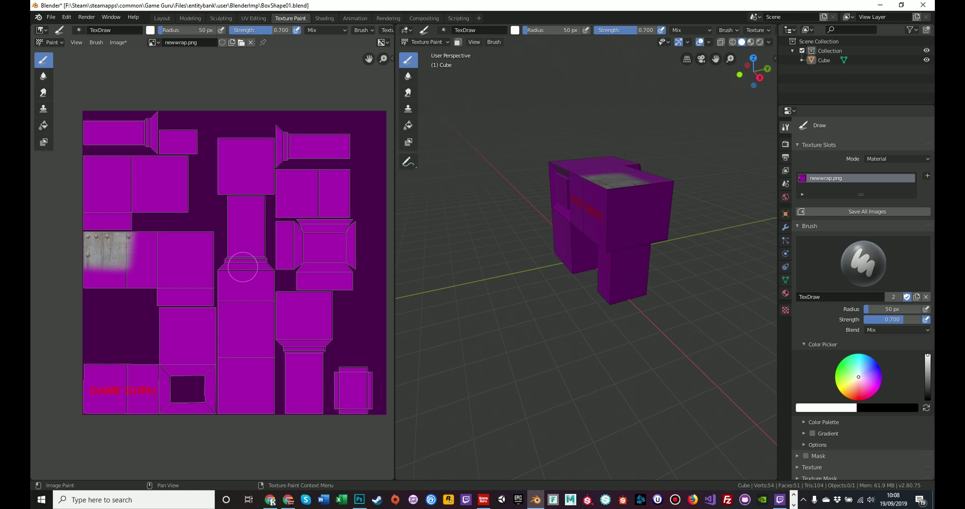
{"action": "middle_click_drag", "start_coordinate": [397, 327], "coordinate": [489, 270]}
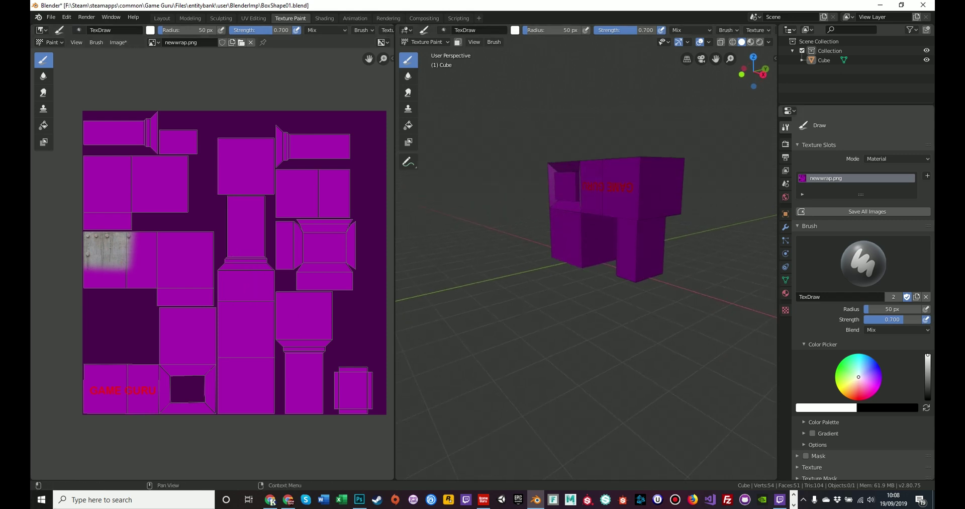
{"action": "left_click", "coordinate": [841, 388]}
{"action": "left_click_drag", "start_coordinate": [638, 283], "coordinate": [667, 258]}
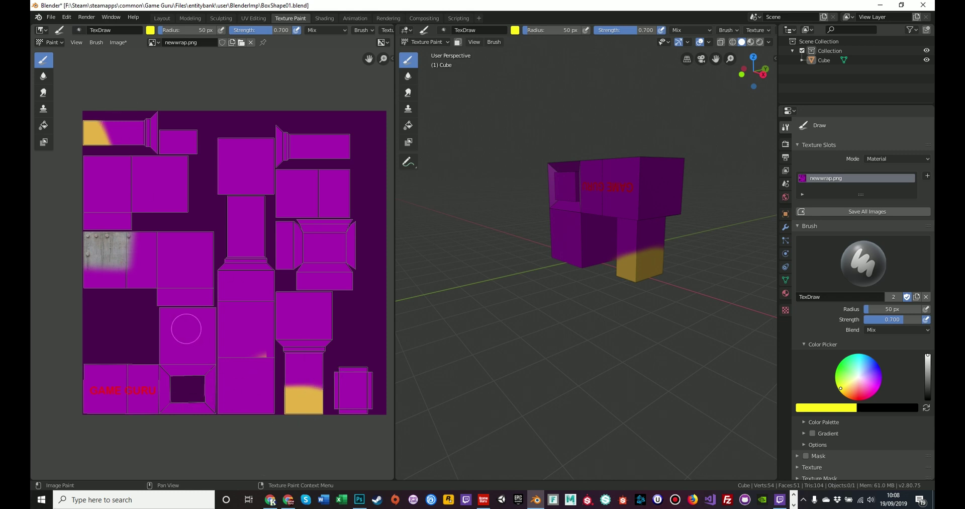
{"action": "left_click_drag", "start_coordinate": [187, 333], "coordinate": [182, 347]}
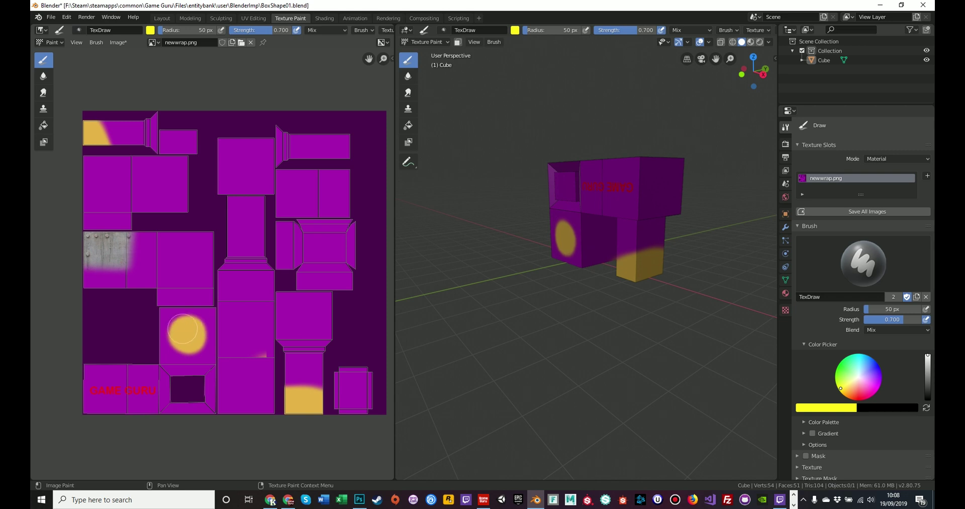
Step: Paint looping yellow strokes across the newwrap.png image in the image editor
{"action": "middle_click_drag", "start_coordinate": [527, 231], "coordinate": [589, 232]}
{"action": "scroll", "coordinate": [589, 233], "scroll_direction": "up", "scroll_amount": 3}
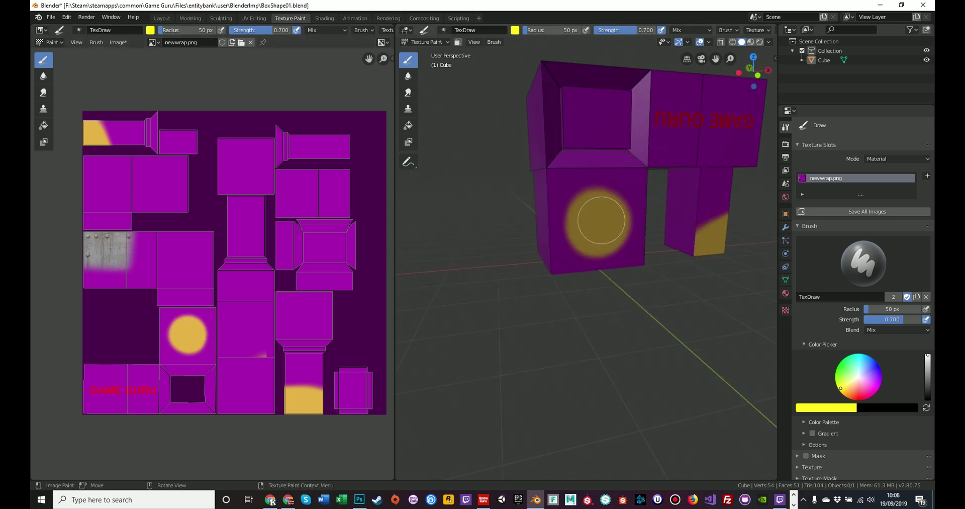
{"action": "scroll", "coordinate": [598, 221], "scroll_direction": "up", "scroll_amount": 2}
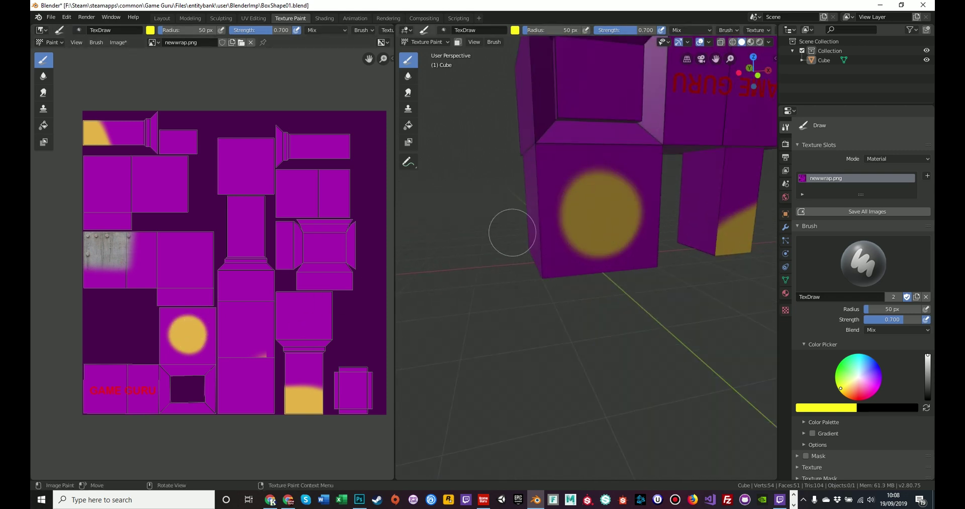
{"action": "scroll", "coordinate": [510, 233], "scroll_direction": "down", "scroll_amount": 2}
{"action": "scroll", "coordinate": [459, 226], "scroll_direction": "down", "scroll_amount": 2}
{"action": "scroll", "coordinate": [478, 219], "scroll_direction": "down", "scroll_amount": 2}
{"action": "middle_click_drag", "start_coordinate": [478, 219], "coordinate": [452, 241]}
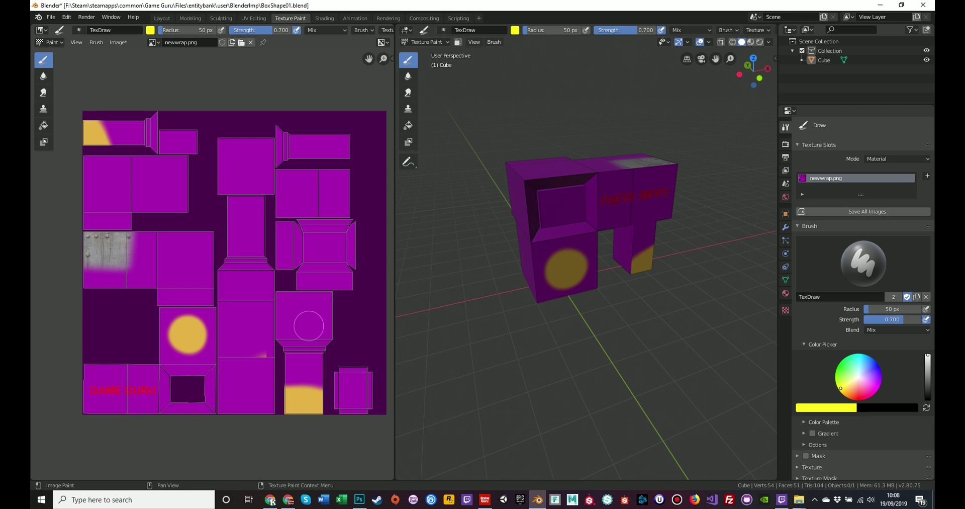
{"action": "mouse_move", "coordinate": [247, 157]}
{"action": "left_mouse_down"}
{"action": "mouse_move", "coordinate": [233, 311]}
{"action": "mouse_move", "coordinate": [180, 199]}
{"action": "mouse_move", "coordinate": [241, 165]}
{"action": "mouse_move", "coordinate": [327, 161]}
{"action": "mouse_move", "coordinate": [284, 222]}
{"action": "left_mouse_up"}
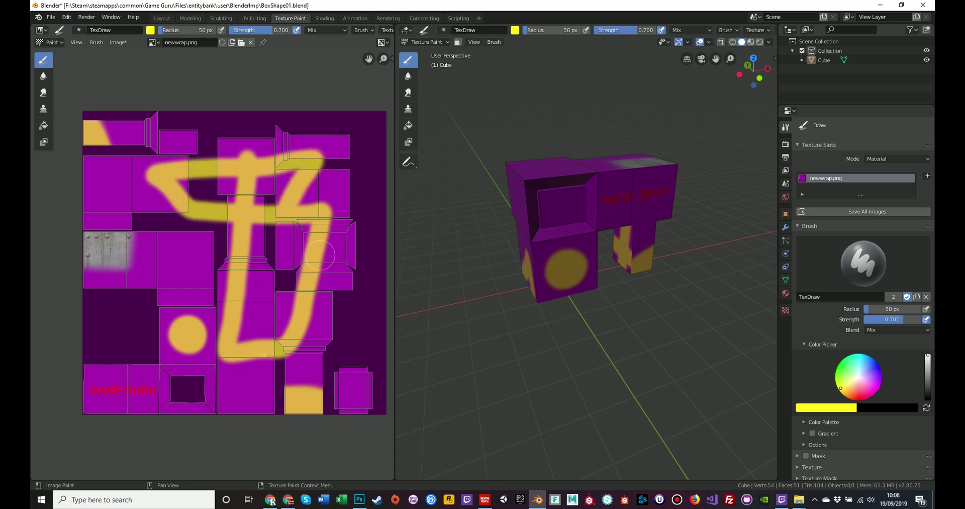
{"action": "mouse_move", "coordinate": [98, 179]}
{"action": "left_mouse_down"}
{"action": "mouse_move", "coordinate": [206, 241]}
{"action": "mouse_move", "coordinate": [84, 382]}
{"action": "left_mouse_up"}
{"action": "mouse_move", "coordinate": [191, 410]}
{"action": "left_mouse_down"}
{"action": "mouse_move", "coordinate": [166, 367]}
{"action": "mouse_move", "coordinate": [151, 252]}
{"action": "mouse_move", "coordinate": [228, 431]}
{"action": "mouse_move", "coordinate": [351, 292]}
{"action": "mouse_move", "coordinate": [281, 241]}
{"action": "mouse_move", "coordinate": [347, 98]}
{"action": "mouse_move", "coordinate": [156, 163]}
{"action": "mouse_move", "coordinate": [76, 215]}
{"action": "mouse_move", "coordinate": [181, 231]}
{"action": "mouse_move", "coordinate": [222, 336]}
{"action": "mouse_move", "coordinate": [277, 226]}
{"action": "mouse_move", "coordinate": [250, 99]}
{"action": "mouse_move", "coordinate": [191, 166]}
{"action": "mouse_move", "coordinate": [353, 176]}
{"action": "mouse_move", "coordinate": [362, 352]}
{"action": "mouse_move", "coordinate": [342, 437]}
{"action": "mouse_move", "coordinate": [252, 387]}
{"action": "left_mouse_up"}
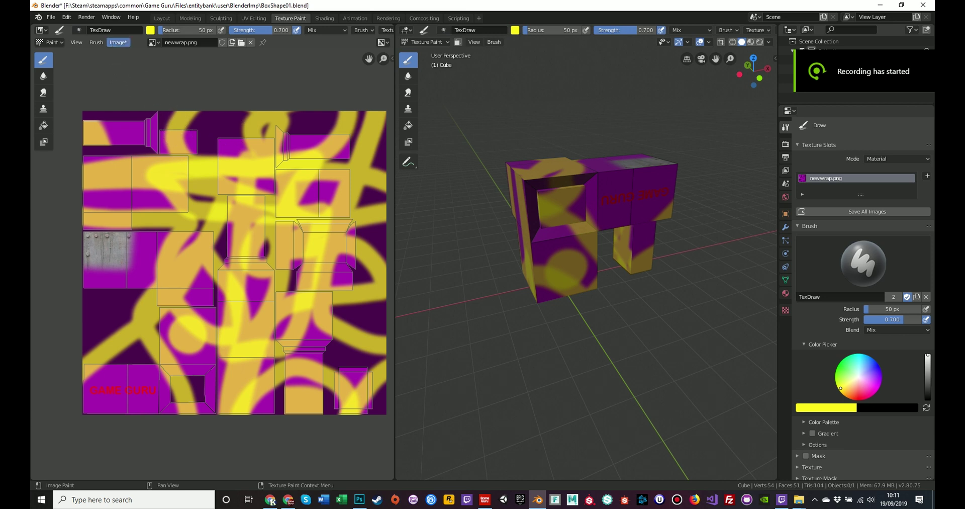
Step: Save the painted newwrap.png from the image editor's Image menu
{"action": "left_click", "coordinate": [118, 42]}
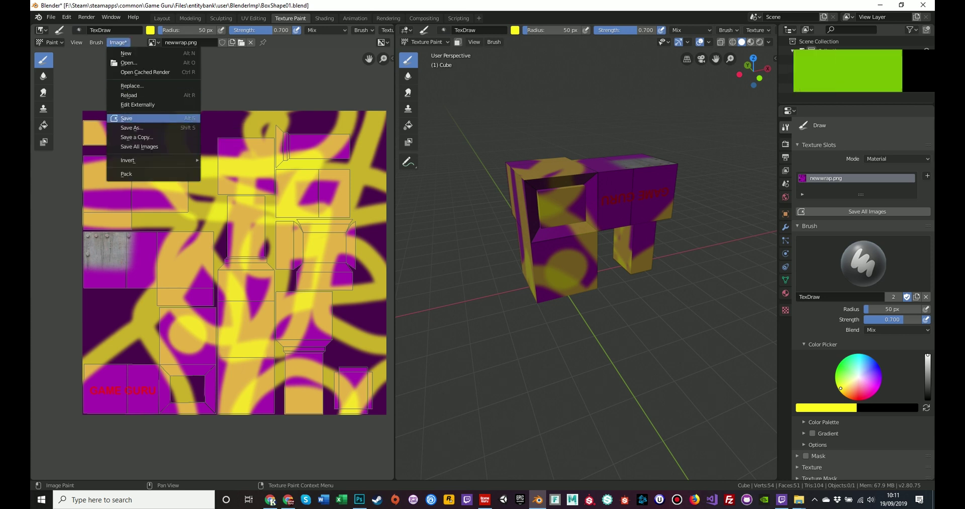
{"action": "left_click", "coordinate": [128, 118]}
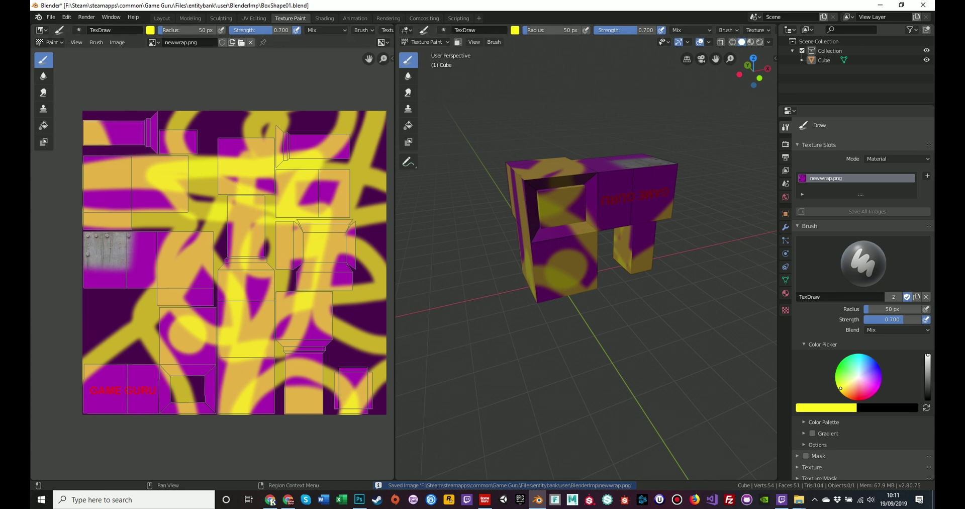
{"action": "mouse_move", "coordinate": [797, 499]}
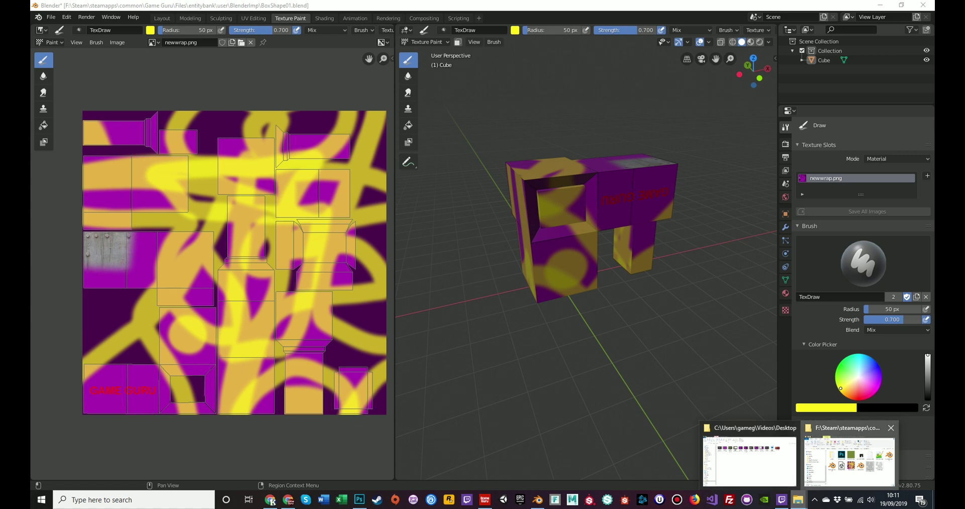
{"action": "left_click", "coordinate": [849, 460]}
{"action": "left_click", "coordinate": [503, 352]}
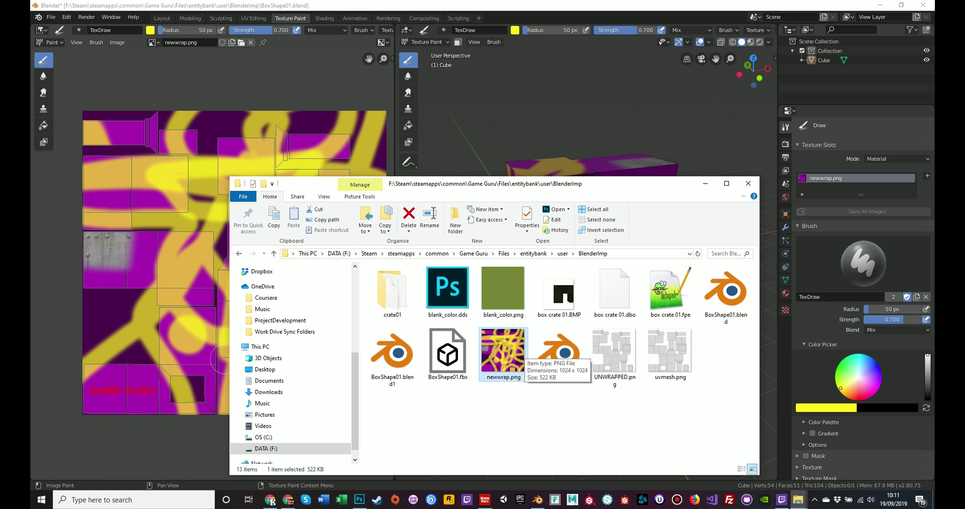
{"action": "left_click", "coordinate": [598, 125]}
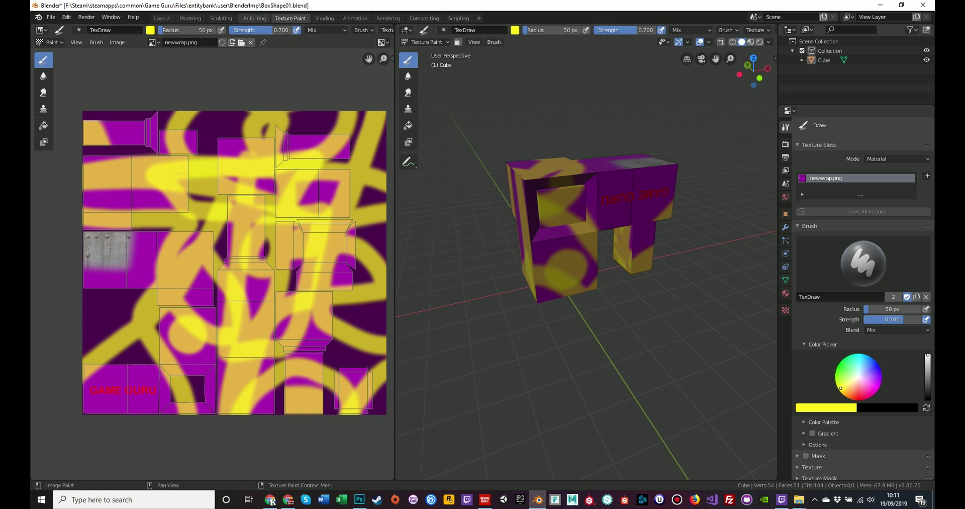
Step: Check the mesh UVs against the painted newwrap.png in UV Editing, then deselect everything
{"action": "key", "text": "ctrl+Page_Up"}
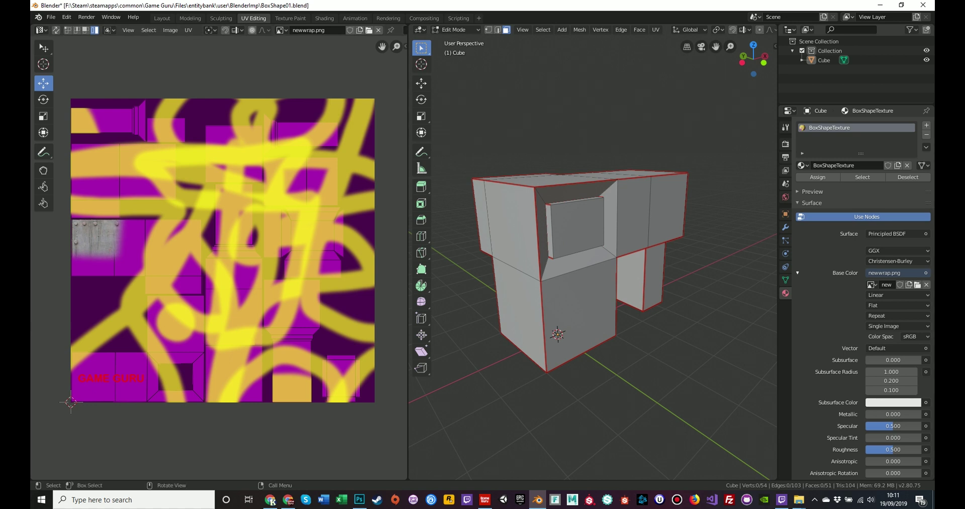
{"action": "key", "text": "a"}
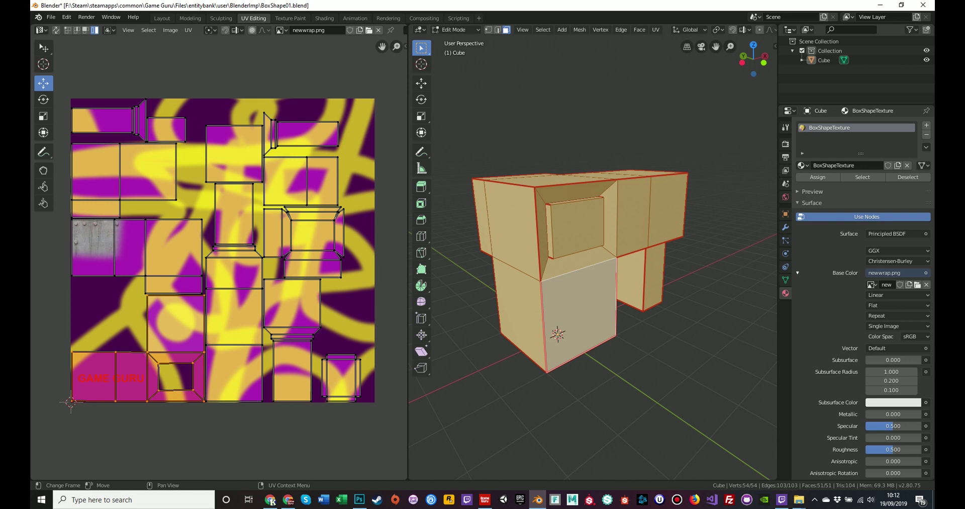
{"action": "key", "text": "a"}
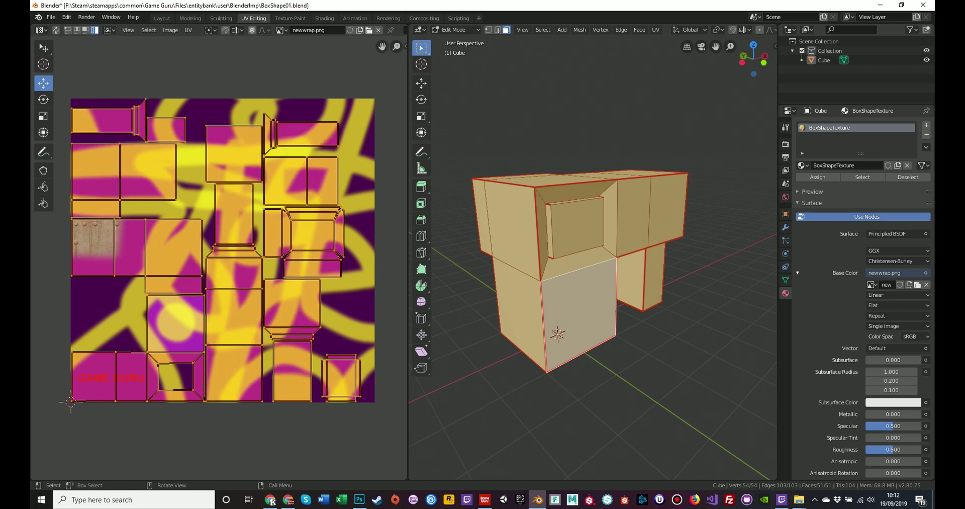
{"action": "key", "text": "alt+a"}
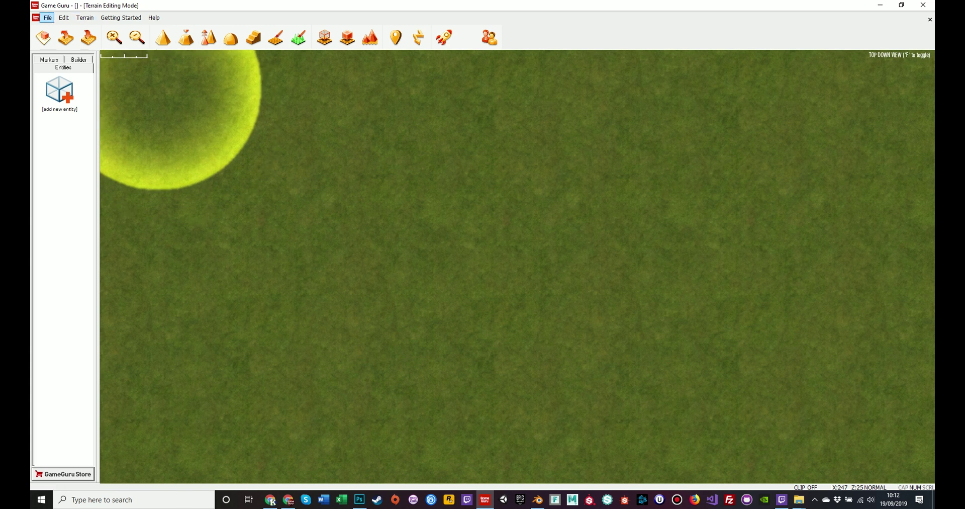
Step: Import BoxShape01.fbx from user > BlenderImp into Game Guru's entity editor
{"action": "left_click", "coordinate": [48, 17]}
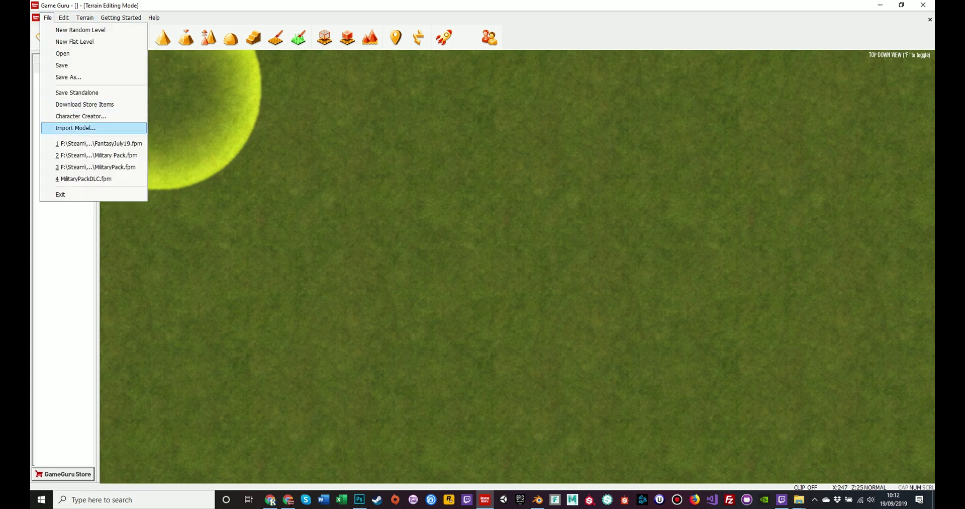
{"action": "left_click", "coordinate": [75, 128]}
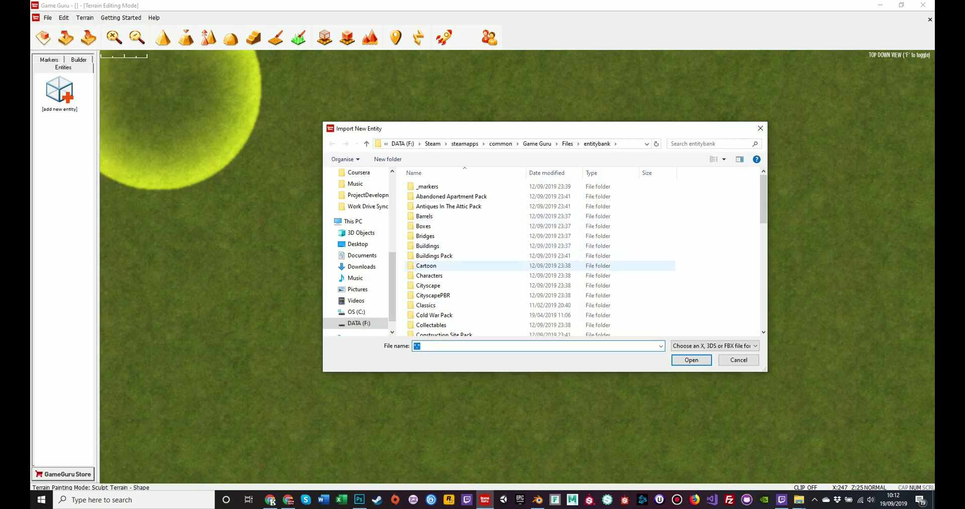
{"action": "scroll", "coordinate": [428, 286], "scroll_direction": "down", "scroll_amount": 10}
{"action": "left_click", "coordinate": [422, 300]}
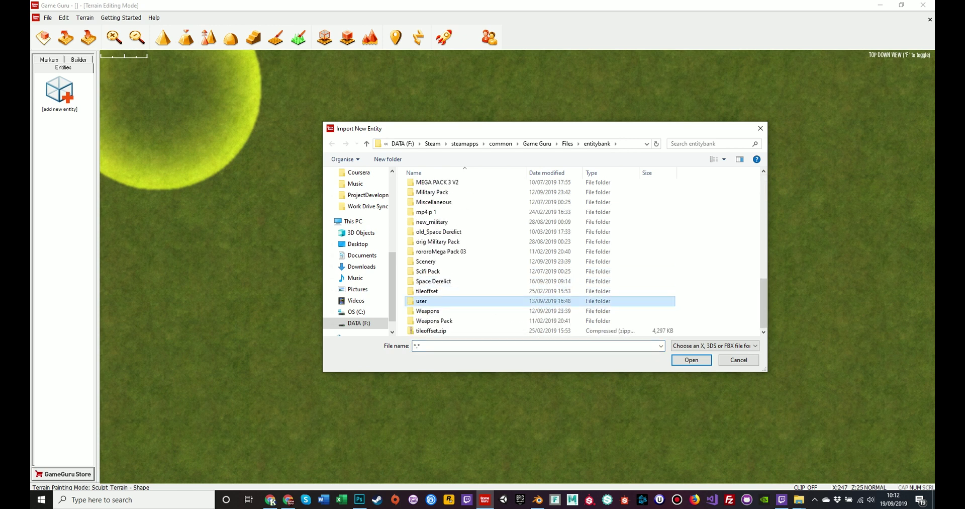
{"action": "double_click", "coordinate": [421, 301]}
{"action": "double_click", "coordinate": [427, 196]}
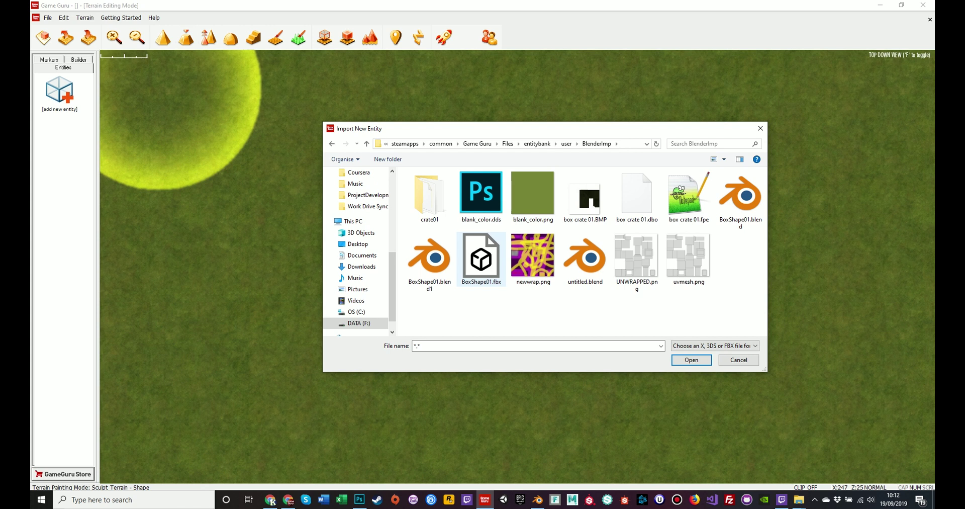
{"action": "left_click", "coordinate": [481, 261]}
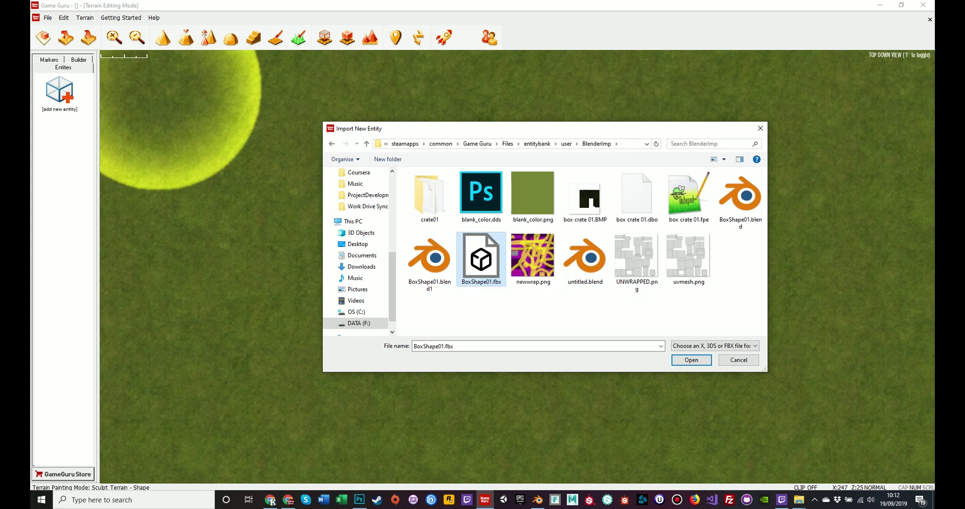
{"action": "key", "text": "Return"}
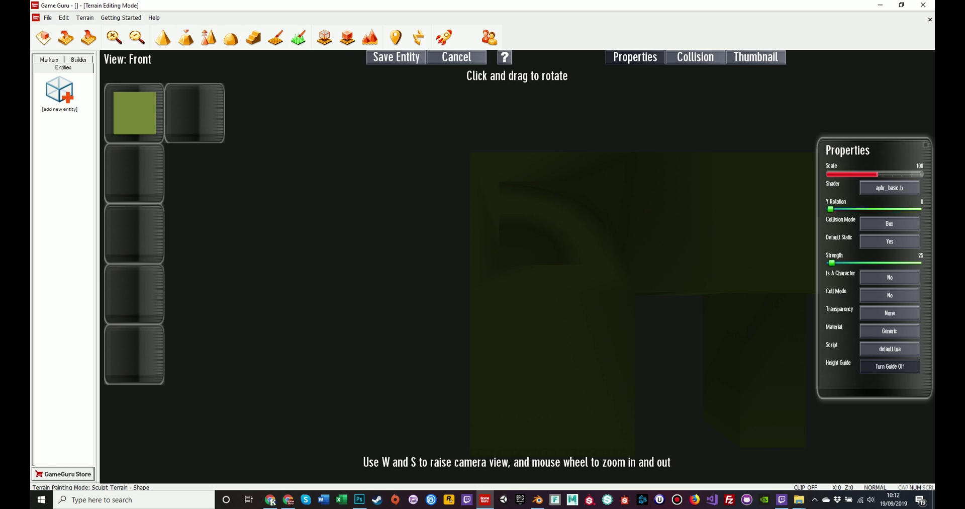
Step: Cancel the green-textured import and create an 'oldfiles' folder in the BlenderImp Explorer window
{"action": "left_click", "coordinate": [456, 57]}
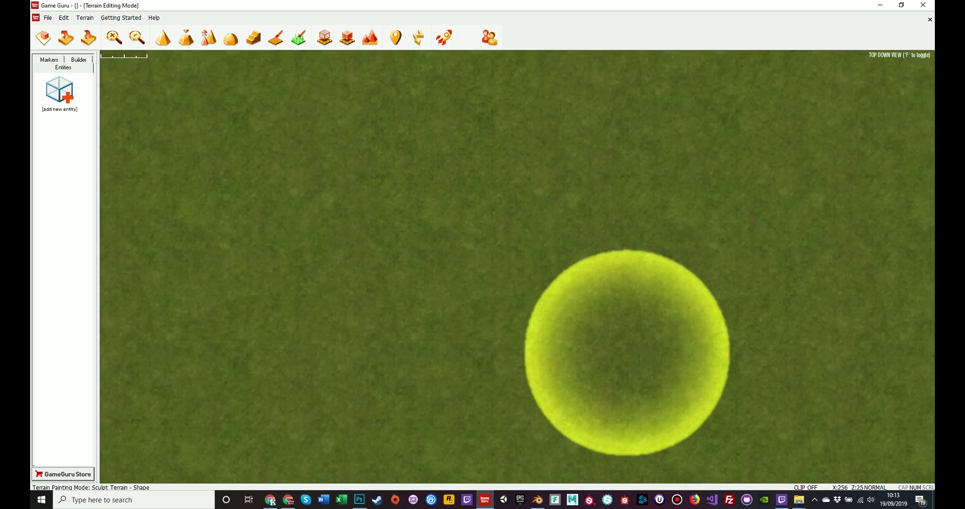
{"action": "left_click", "coordinate": [798, 499]}
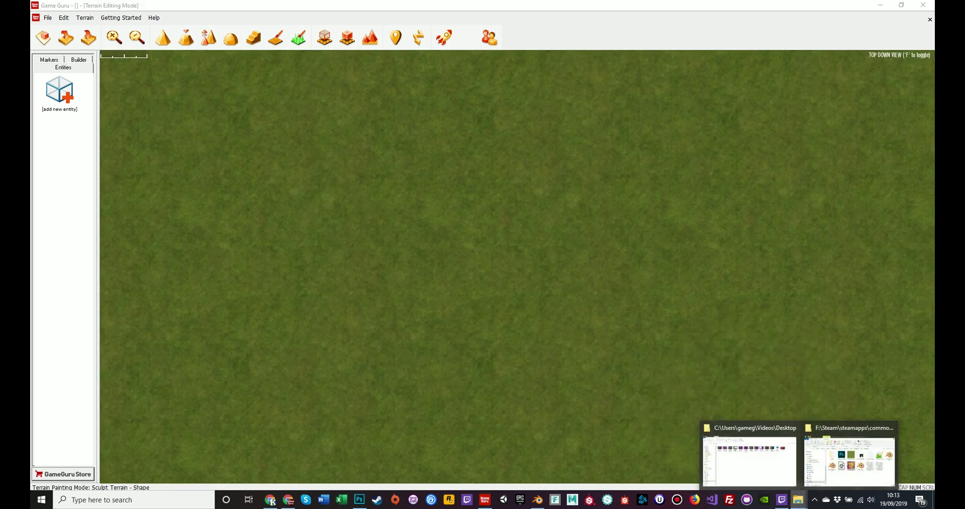
{"action": "left_click", "coordinate": [849, 460]}
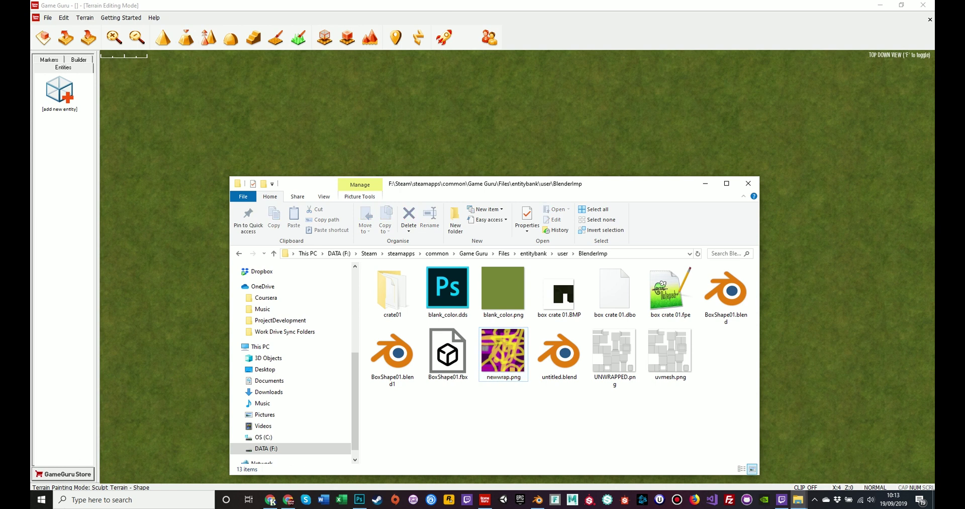
{"action": "right_click", "coordinate": [465, 260]}
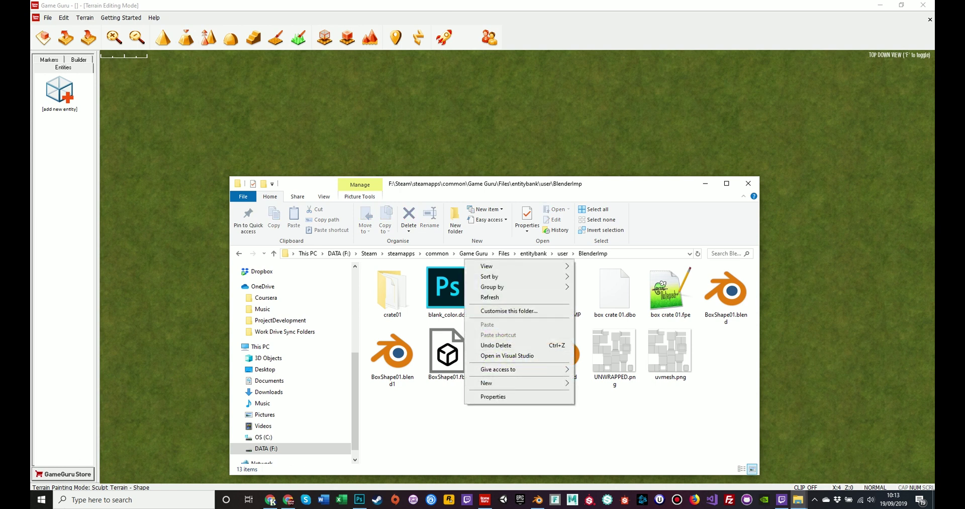
{"action": "left_click", "coordinate": [596, 383]}
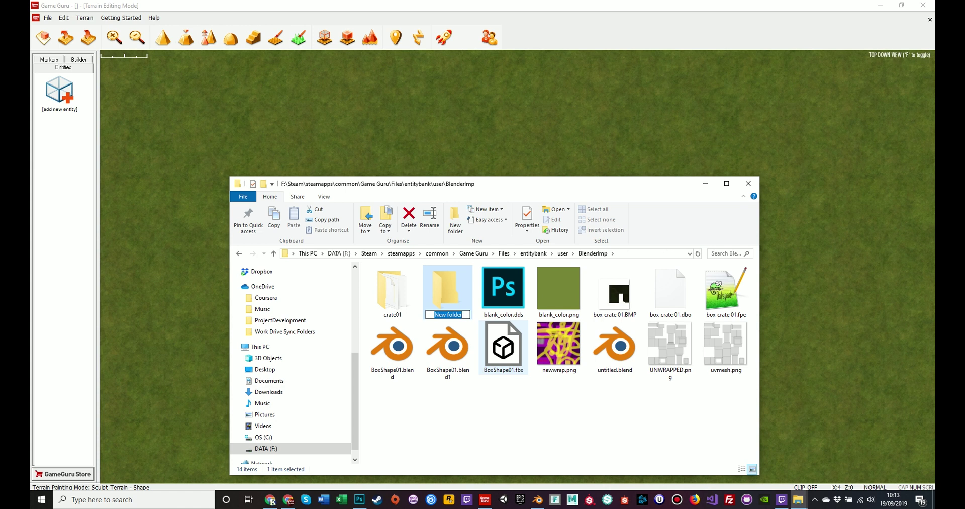
{"action": "type", "text": "oldfiles"}
Step: Move the three old box crate 01 files into oldfiles and return to Game Guru
{"action": "left_click", "coordinate": [726, 292]}
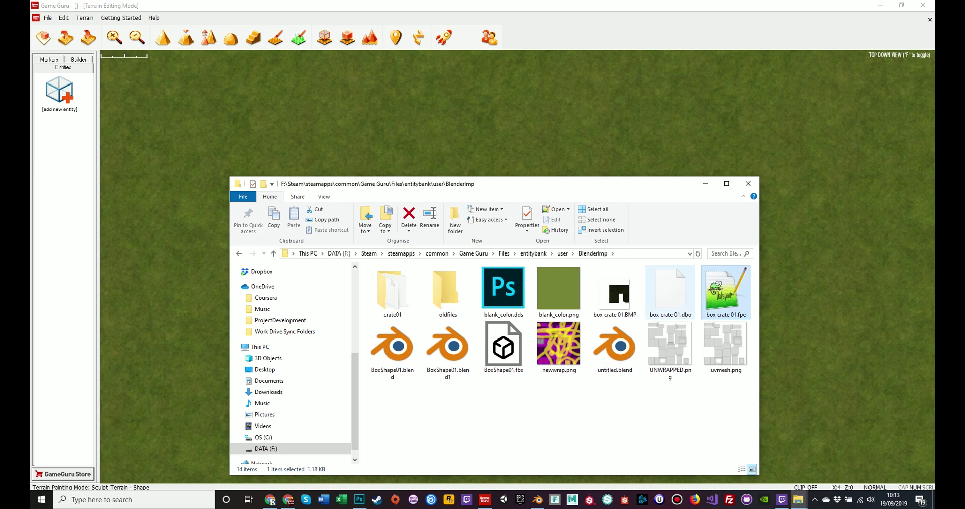
{"action": "left_click", "coordinate": [670, 292], "text": "ctrl"}
{"action": "left_click", "coordinate": [614, 292], "text": "ctrl"}
{"action": "left_click_drag", "start_coordinate": [614, 291], "coordinate": [452, 297]}
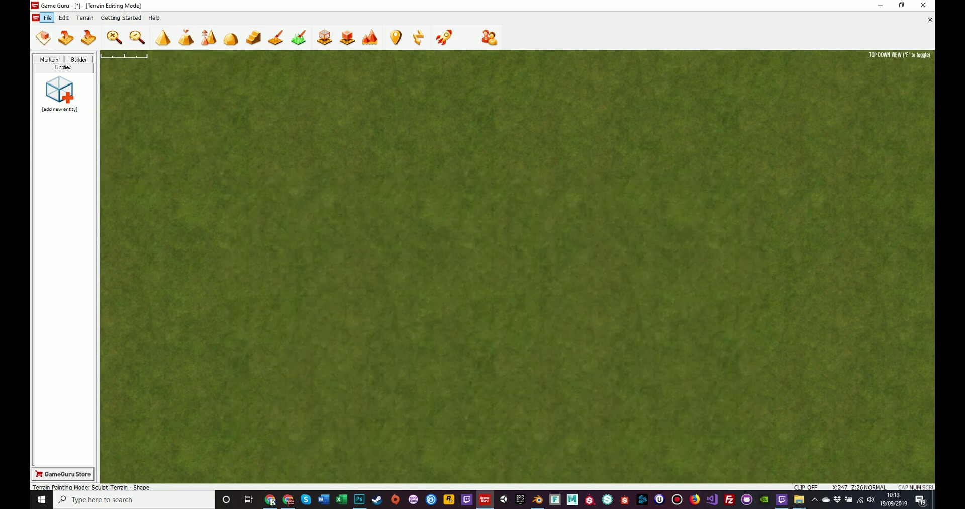
{"action": "left_click", "coordinate": [48, 17]}
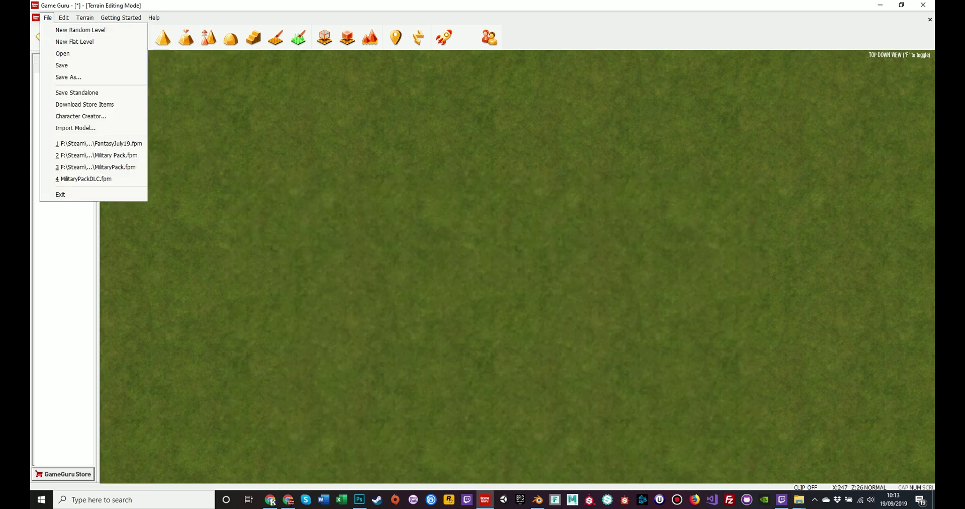
Step: Import BoxShape01.fbx again and apply newwrap.png from BlenderImp as its texture
{"action": "left_click", "coordinate": [66, 128]}
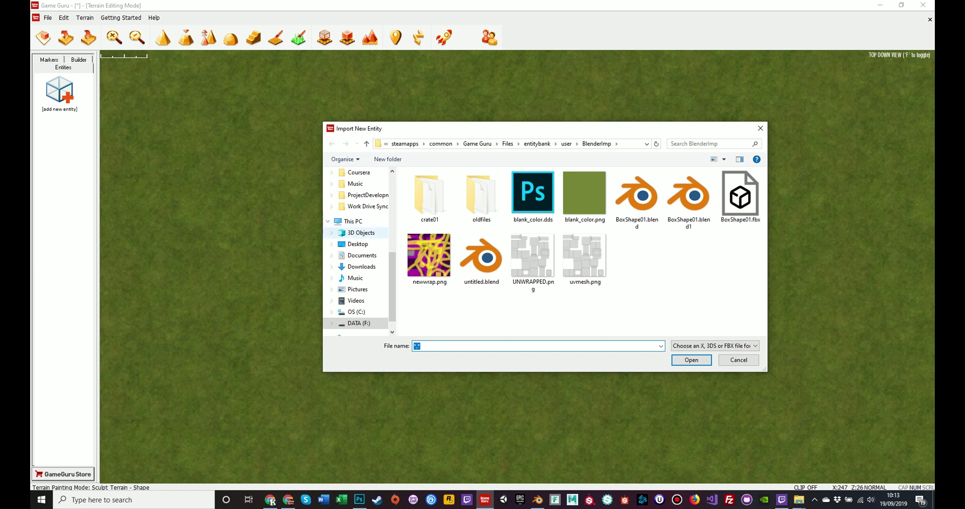
{"action": "double_click", "coordinate": [740, 196]}
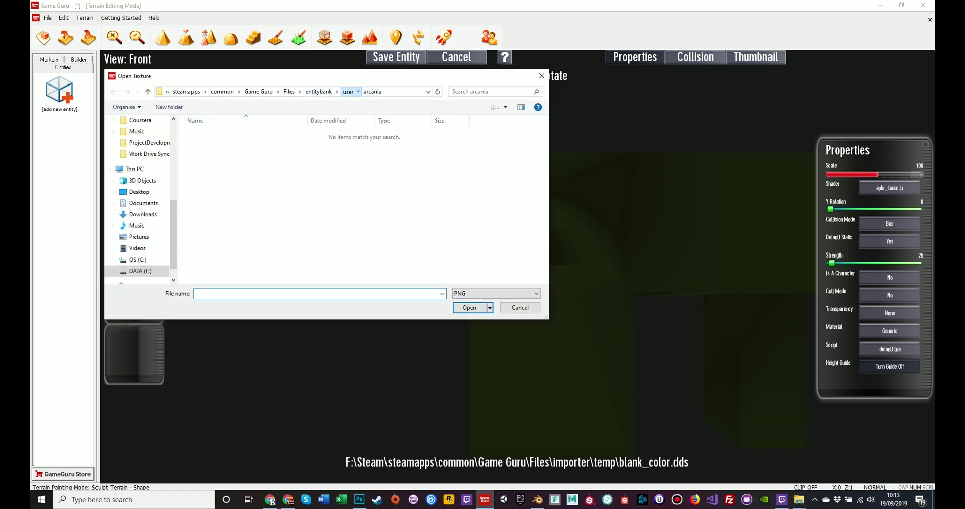
{"action": "left_click", "coordinate": [348, 91]}
{"action": "double_click", "coordinate": [203, 143]}
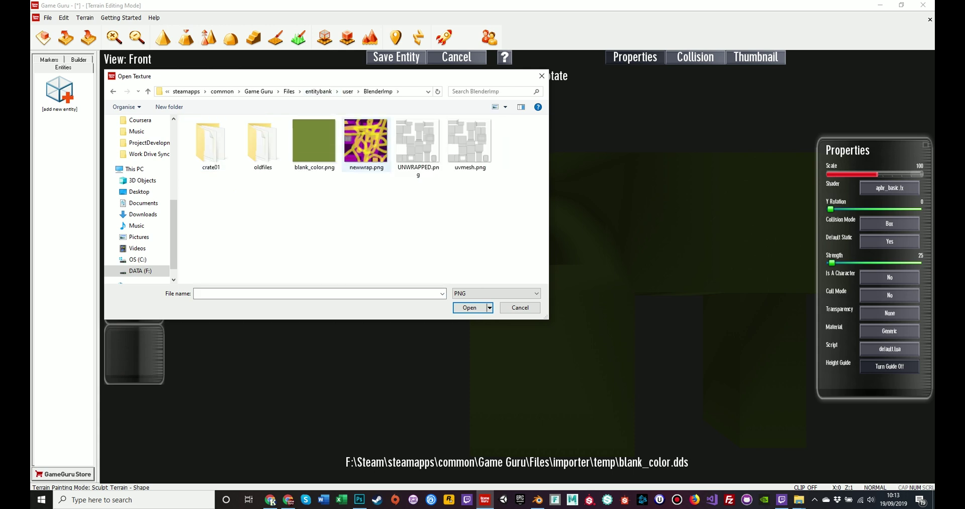
{"action": "double_click", "coordinate": [366, 143]}
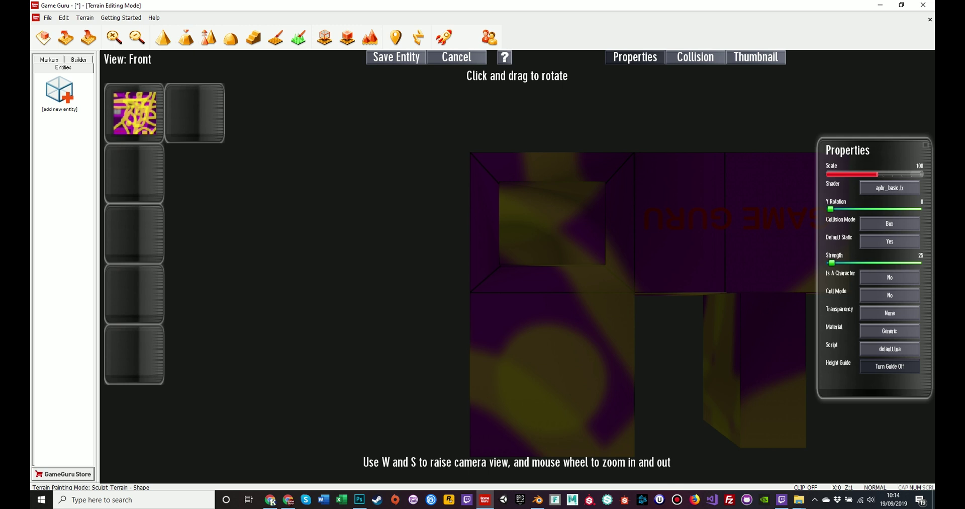
Step: Give the entity Polygon collision and Stone material, then begin saving it
{"action": "left_click", "coordinate": [889, 223]}
{"action": "left_click", "coordinate": [889, 244]}
{"action": "left_click", "coordinate": [889, 330]}
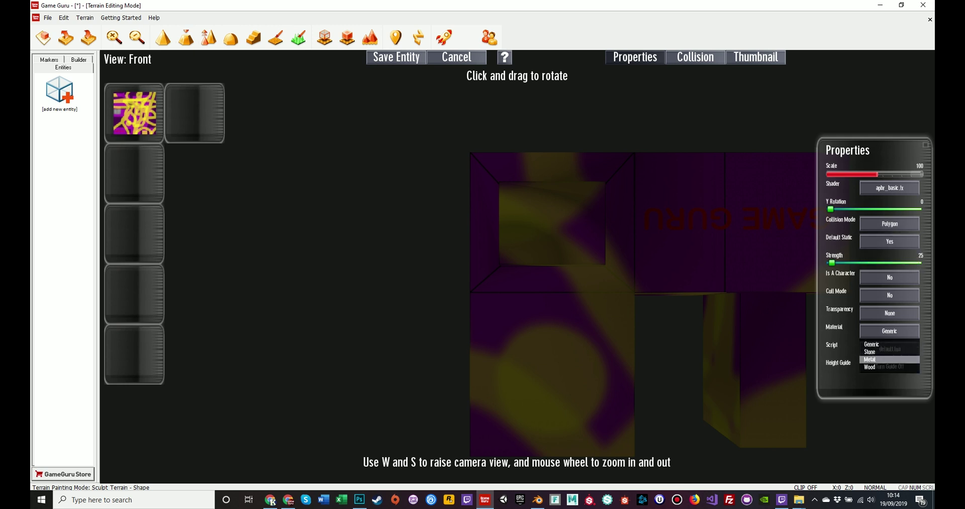
{"action": "left_click", "coordinate": [889, 359]}
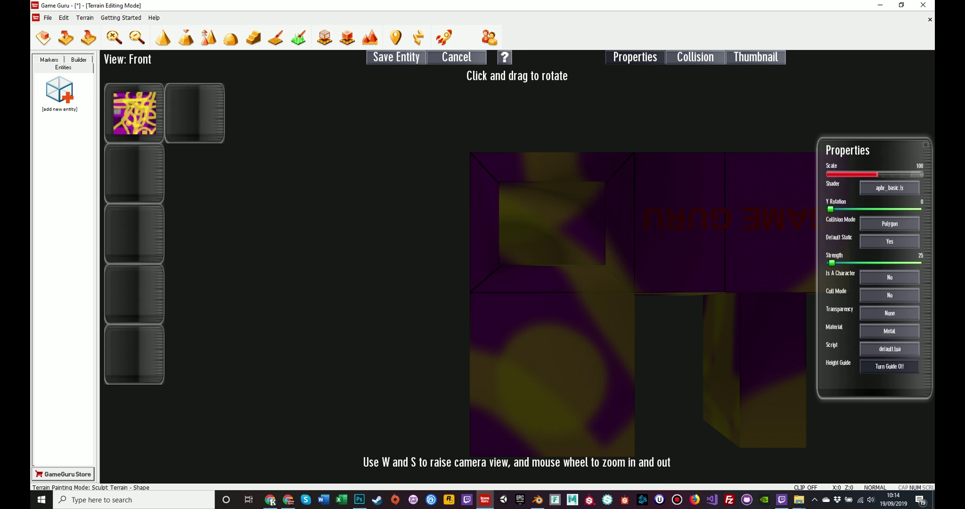
{"action": "left_click", "coordinate": [889, 330]}
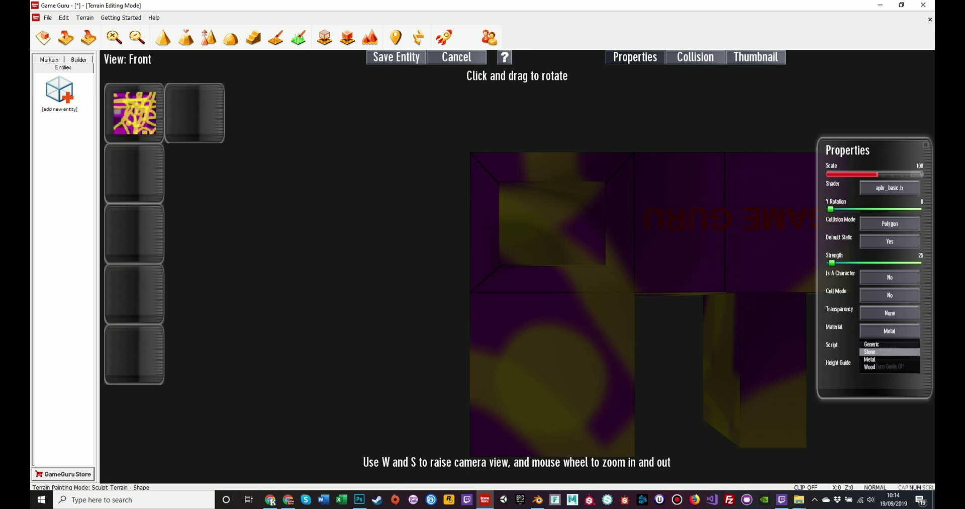
{"action": "left_click", "coordinate": [889, 351]}
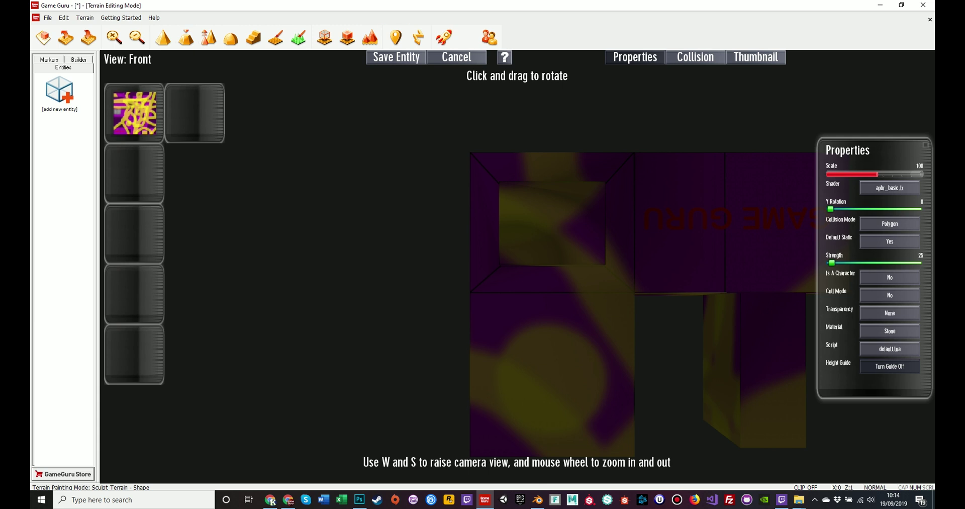
{"action": "left_click", "coordinate": [396, 57]}
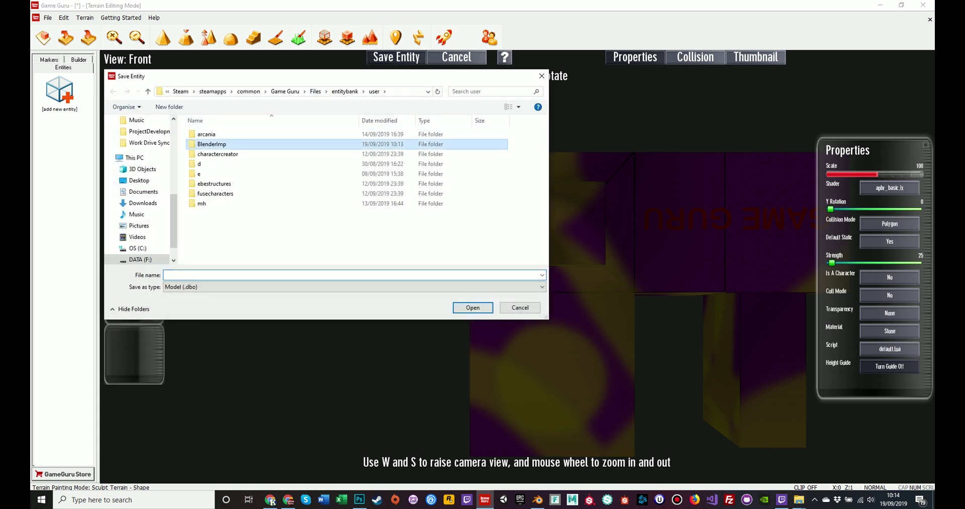
Step: Save the entity as 'NewWeirdThing' in the BlenderImp folder
{"action": "key", "text": "Return"}
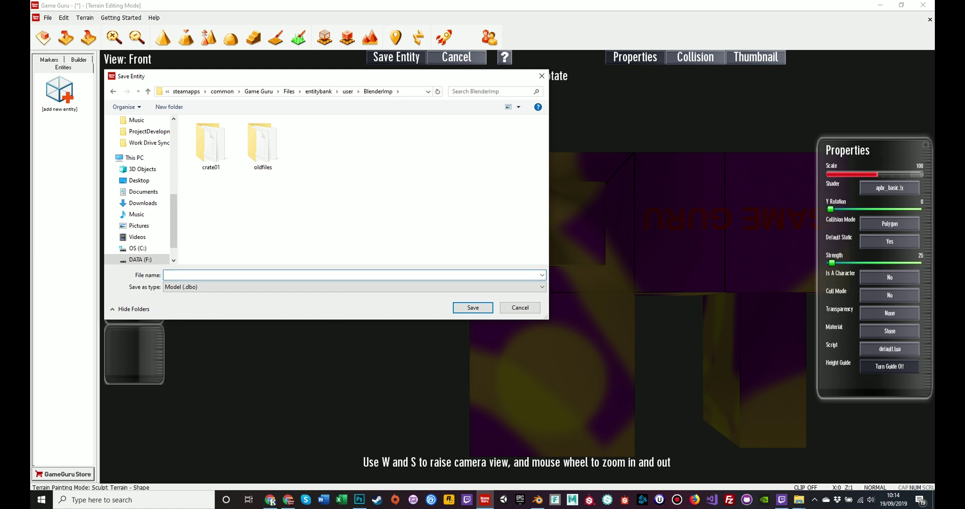
{"action": "type", "text": "NewWeirdTh"}
{"action": "type", "text": "ing"}
{"action": "key", "text": "BackSpace"}
{"action": "key", "text": "BackSpace"}
{"action": "key", "text": "BackSpace"}
{"action": "type", "text": "ing"}
{"action": "key", "text": "Return"}
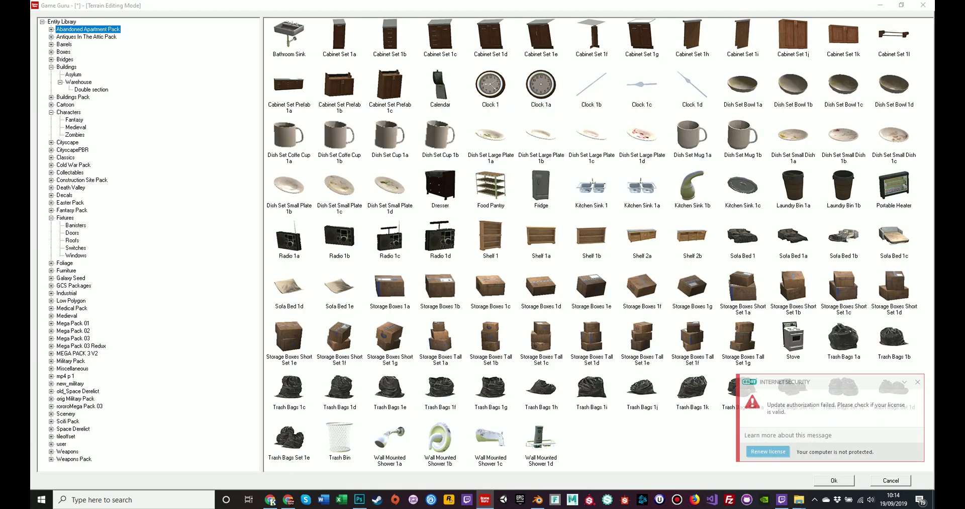
Step: Pick NewWeirdThing from user > BlenderImp in the entity library and place it on the level
{"action": "key", "text": "u"}
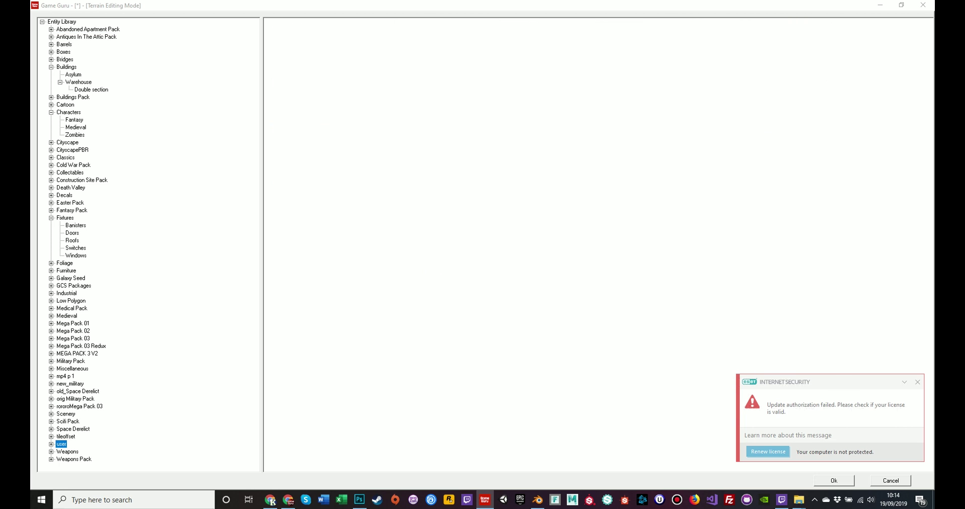
{"action": "key", "text": "Right"}
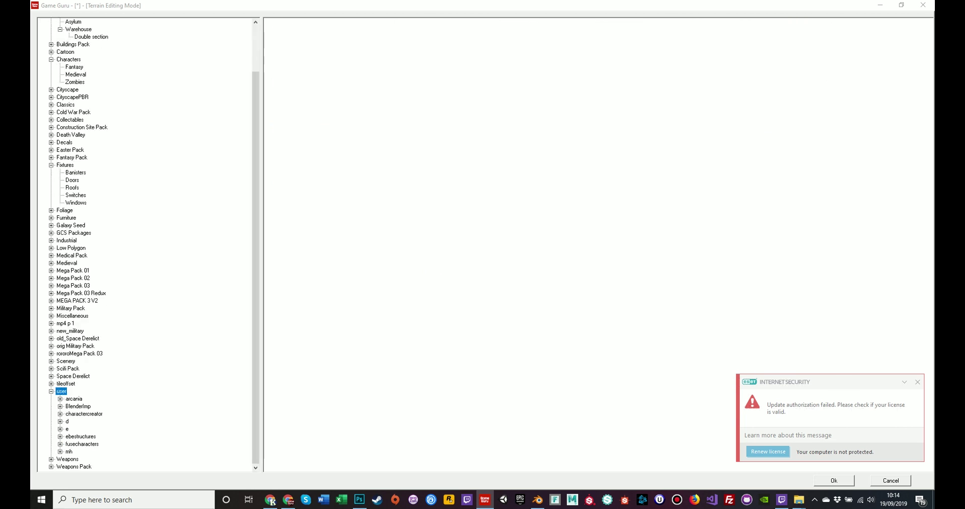
{"action": "key", "text": "b"}
{"action": "key", "text": "Right"}
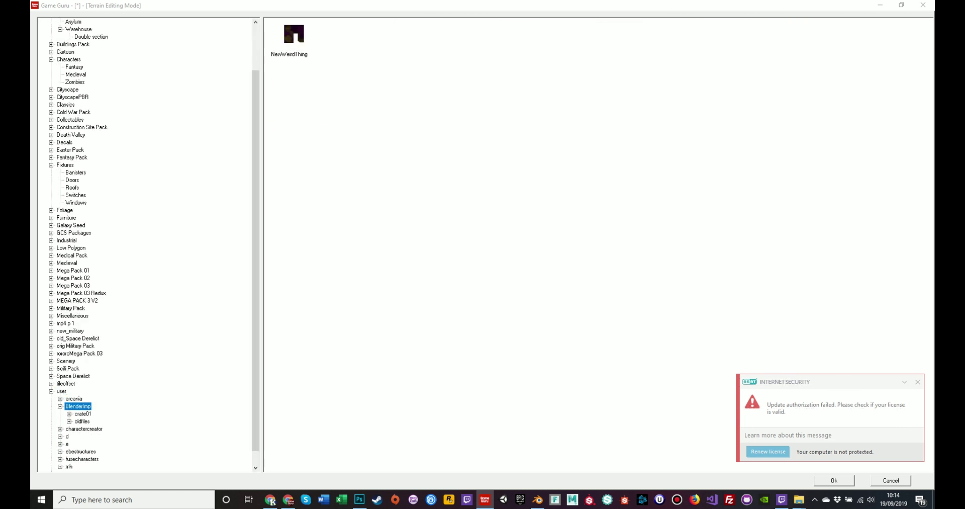
{"action": "key", "text": "Tab"}
{"action": "key", "text": "Return"}
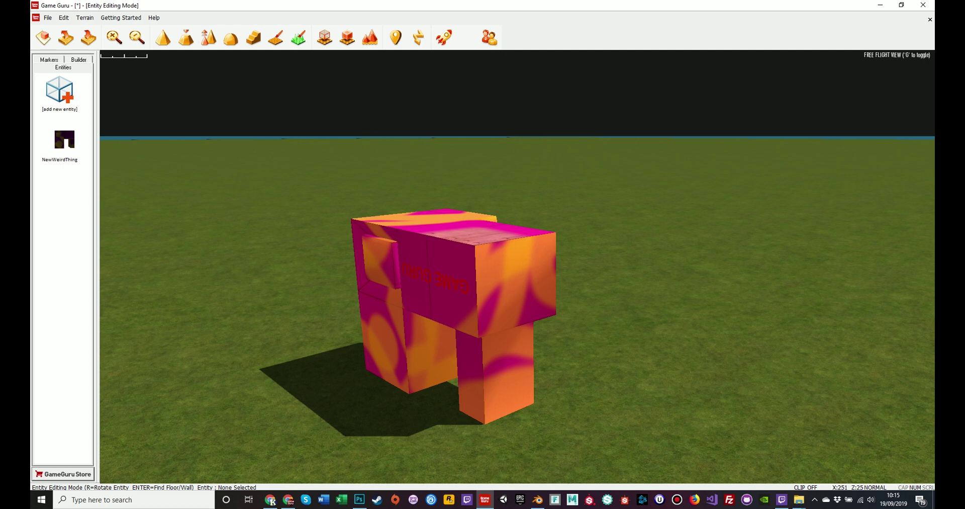
{"action": "key", "text": "w"}
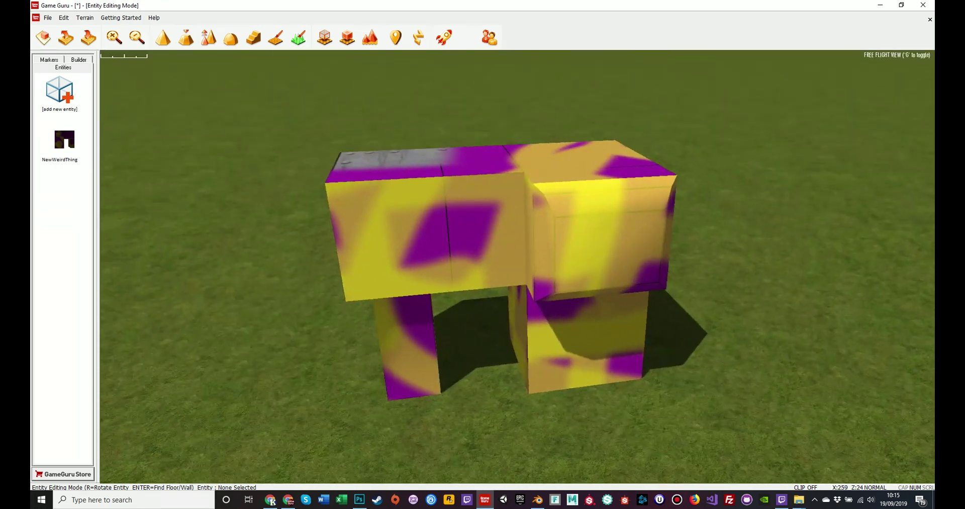
{"action": "key", "text": "d"}
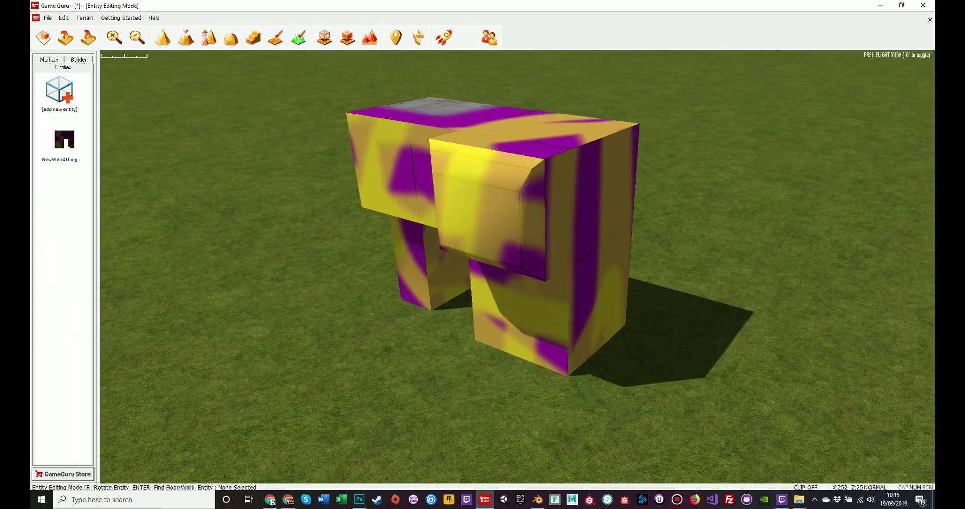